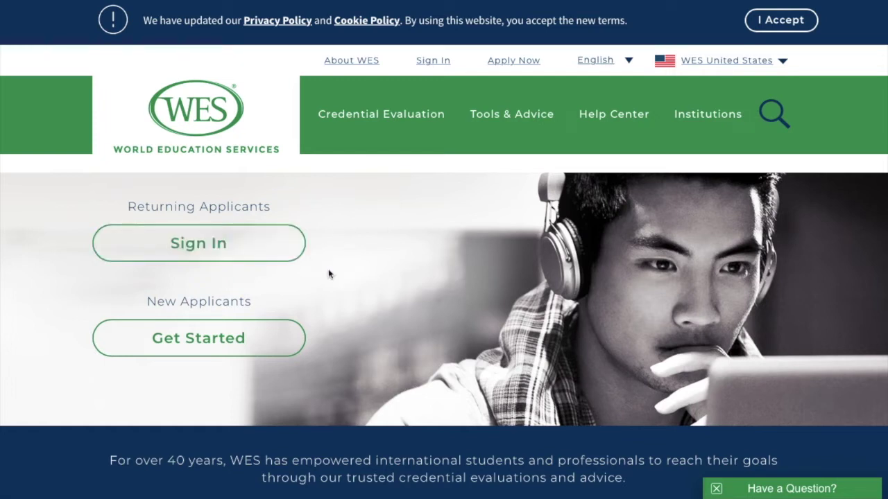
Step: Begin as a new applicant via Get Started on the WES homepage
{"action": "left_click", "coordinate": [227, 340]}
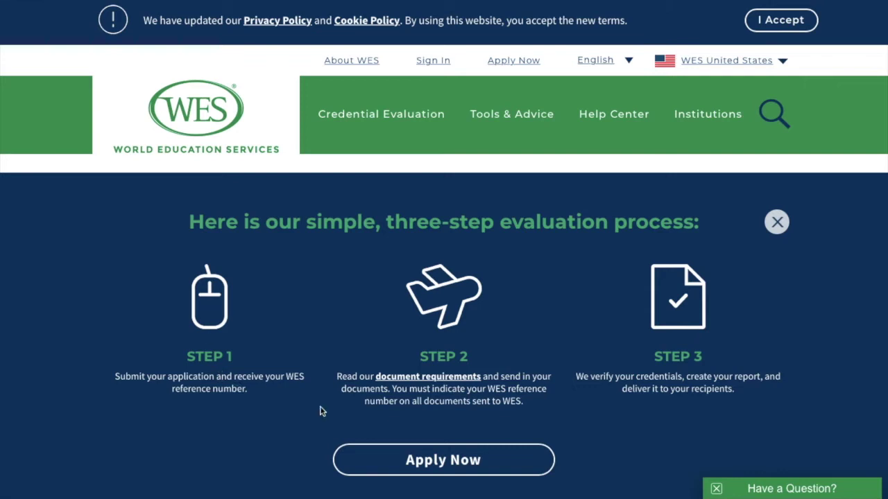
Step: Apply Now from the three-step evaluation process overview
{"action": "left_click", "coordinate": [452, 463]}
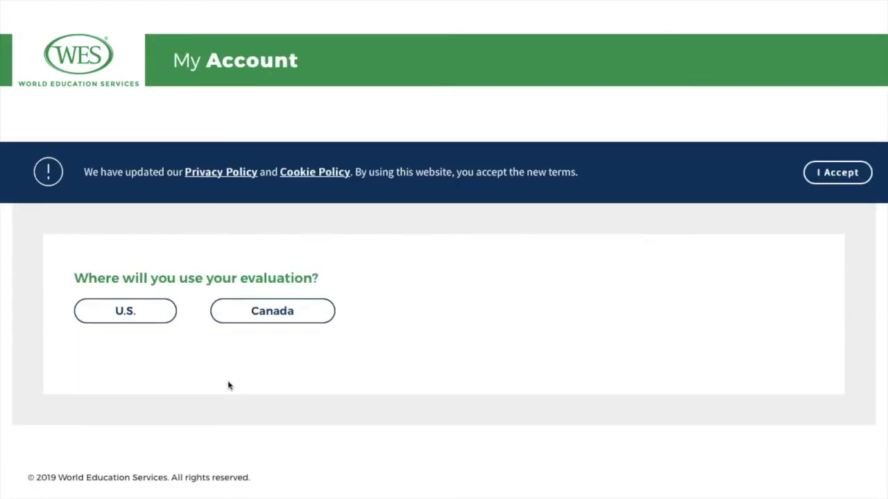
Step: Pick Canada as the destination and the ECA Application for IRCC
{"action": "left_click", "coordinate": [282, 314]}
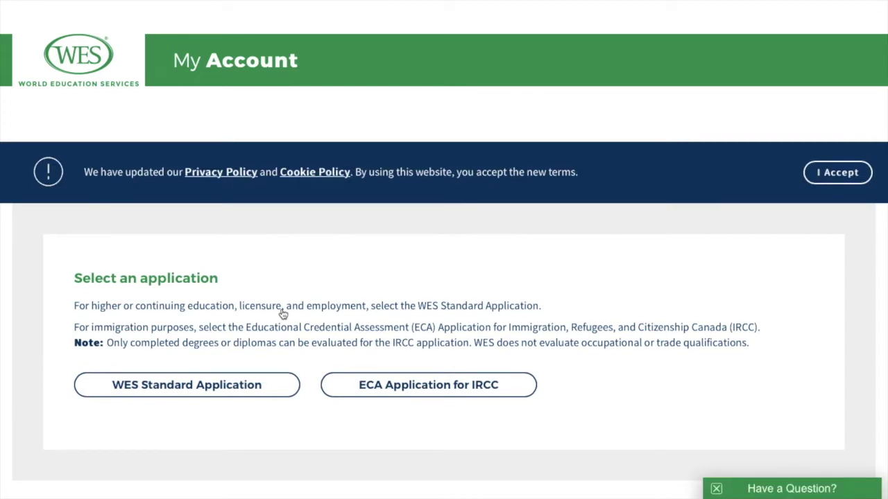
{"action": "left_click", "coordinate": [429, 394]}
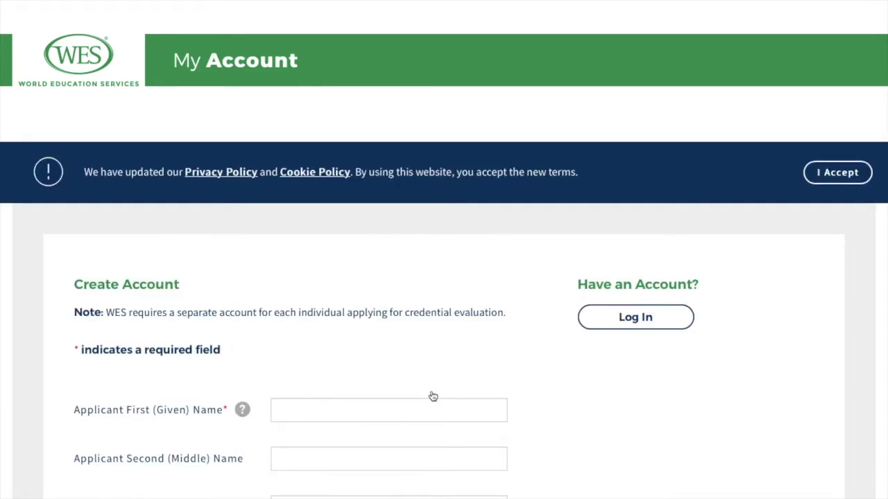
Step: Enter the applicant's first name and last name, leaving middle name blank
{"action": "scroll", "coordinate": [432, 392], "scroll_direction": "down", "scroll_amount": 3}
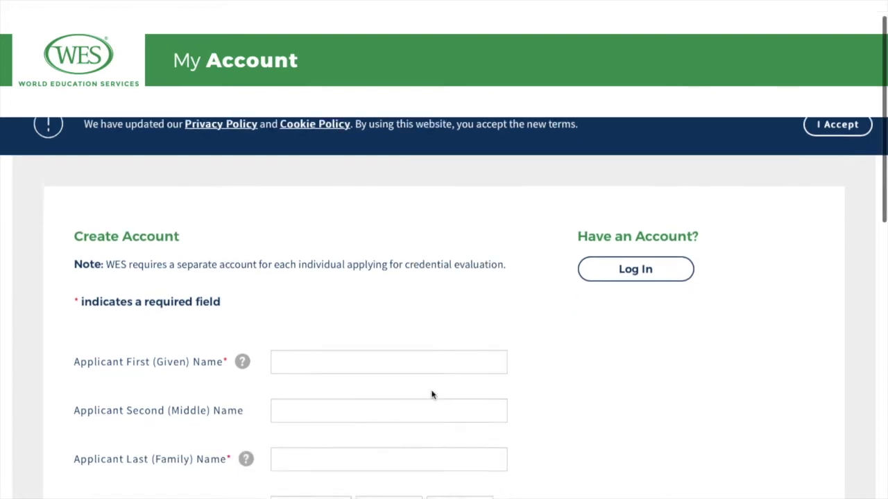
{"action": "left_click", "coordinate": [356, 202]}
{"action": "type", "text": "sinoy"}
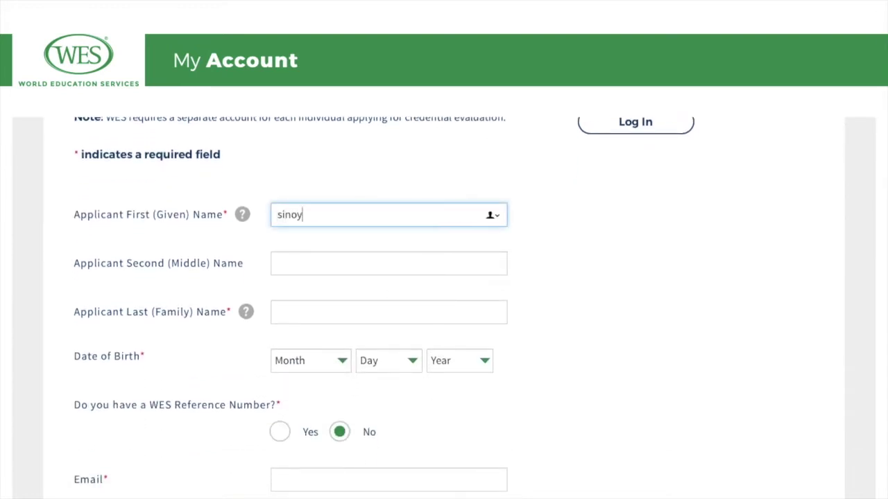
{"action": "left_click", "coordinate": [556, 256]}
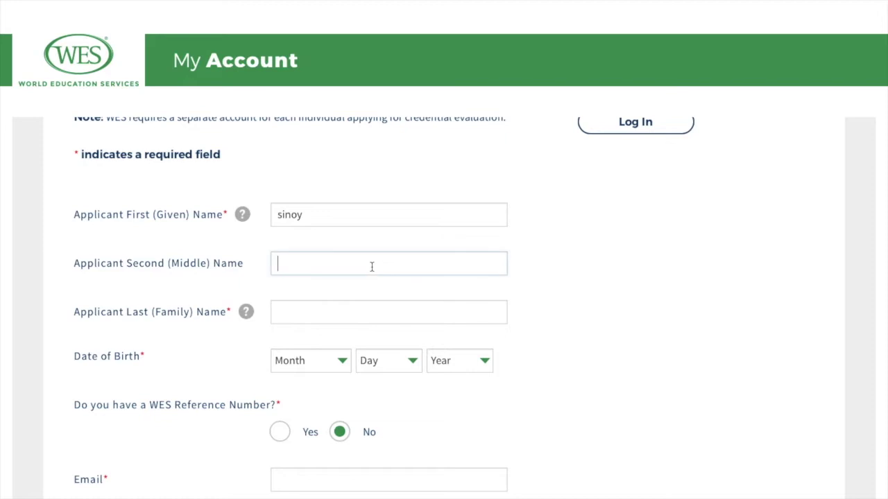
{"action": "left_click", "coordinate": [312, 311]}
{"action": "type", "text": "jfnsjdfsrg"}
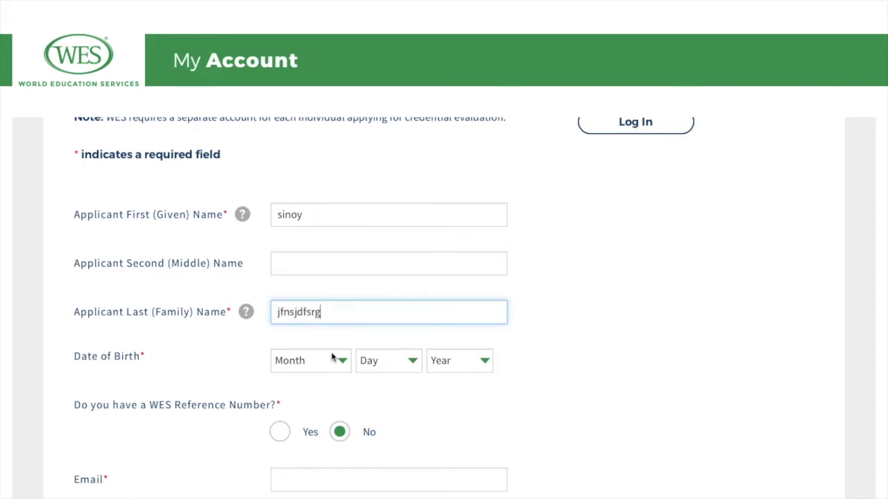
Step: Set the date of birth to April 4, 1989
{"action": "left_click", "coordinate": [341, 364]}
{"action": "left_click", "coordinate": [320, 412]}
{"action": "left_click", "coordinate": [414, 364]}
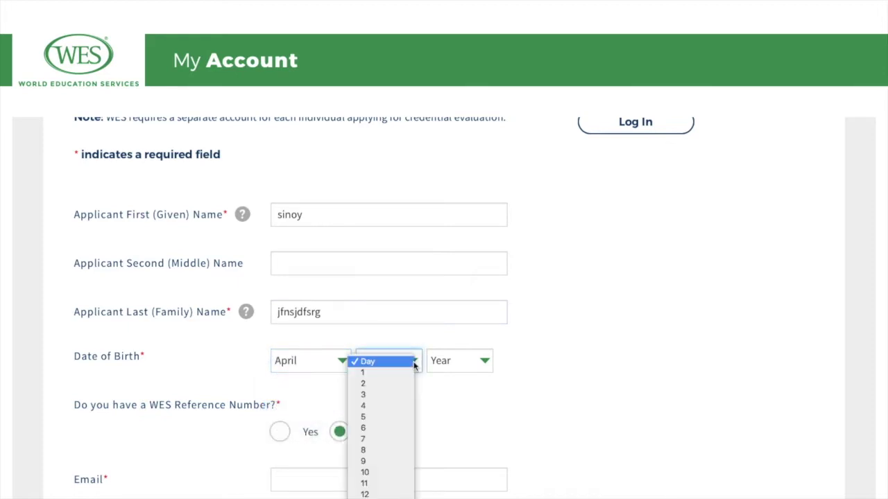
{"action": "left_click", "coordinate": [392, 407]}
{"action": "left_click", "coordinate": [474, 364]}
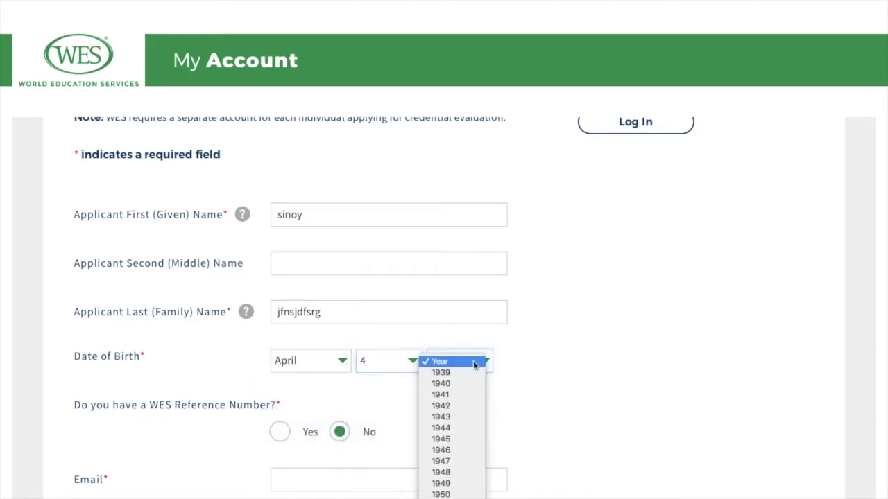
{"action": "scroll", "coordinate": [458, 478], "scroll_direction": "down", "scroll_amount": 5}
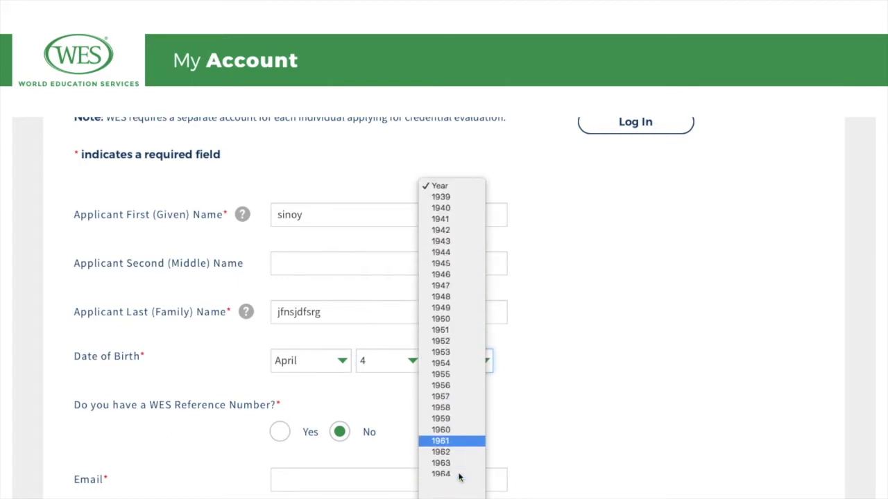
{"action": "scroll", "coordinate": [459, 478], "scroll_direction": "down", "scroll_amount": 10}
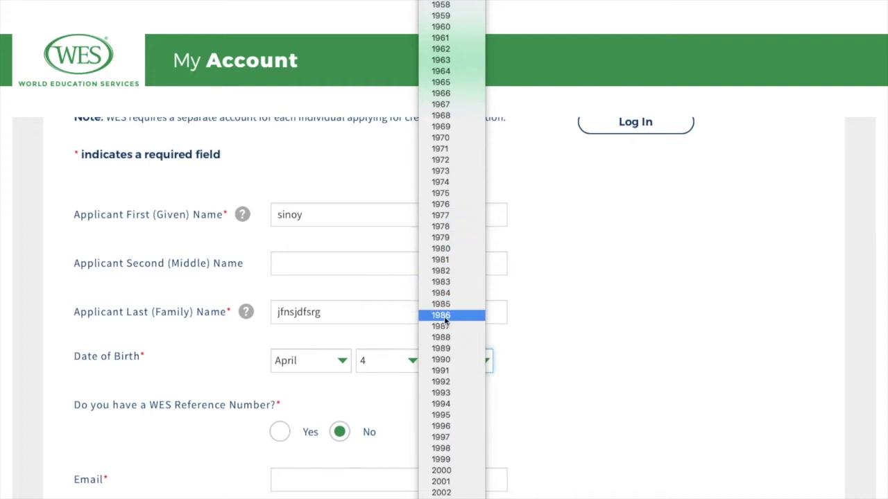
{"action": "left_click", "coordinate": [449, 348]}
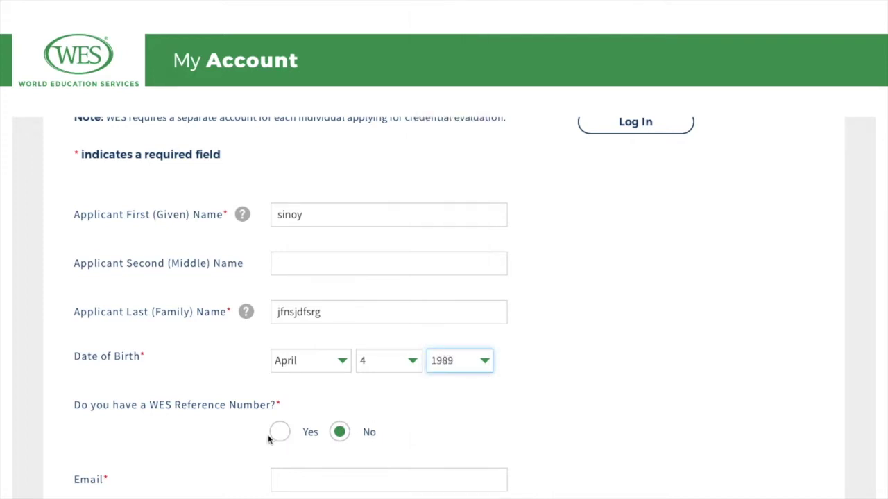
{"action": "scroll", "coordinate": [234, 446], "scroll_direction": "down", "scroll_amount": 2}
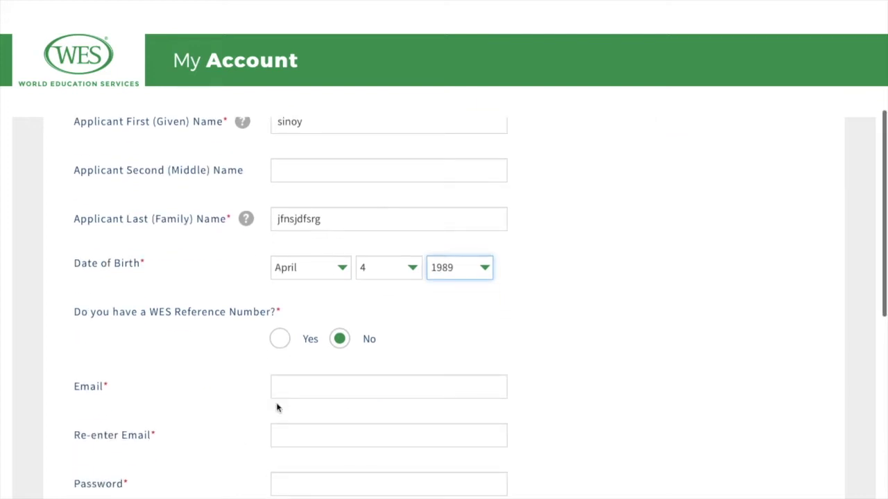
Step: Enter the account e-mail and paste a copy into the Re-enter Email field
{"action": "scroll", "coordinate": [276, 408], "scroll_direction": "down", "scroll_amount": 1}
{"action": "scroll", "coordinate": [234, 368], "scroll_direction": "down", "scroll_amount": 1}
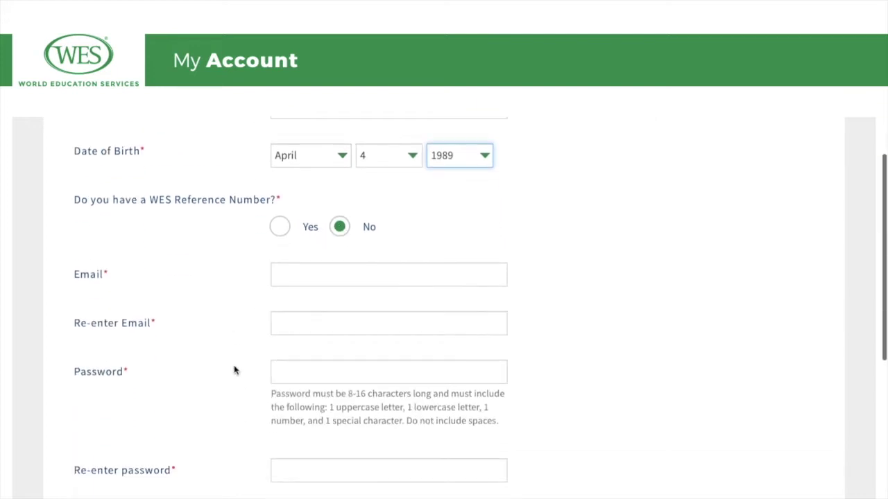
{"action": "left_click", "coordinate": [303, 280]}
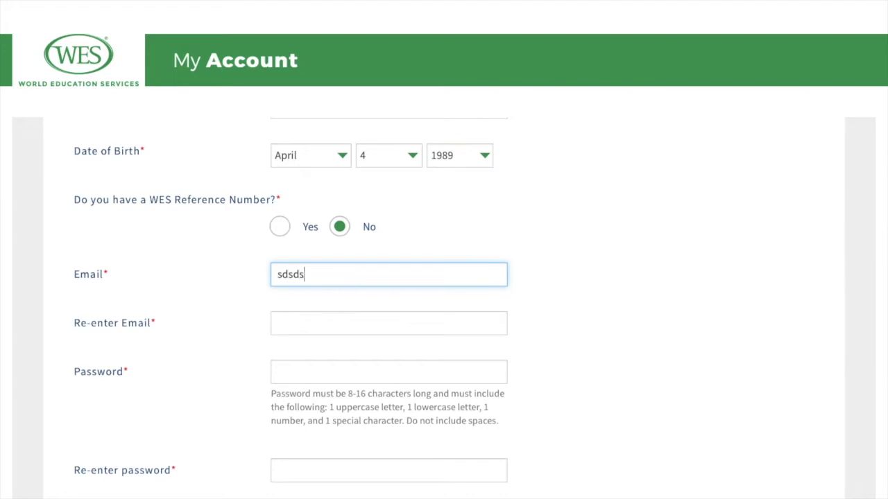
{"action": "left_click", "coordinate": [294, 324]}
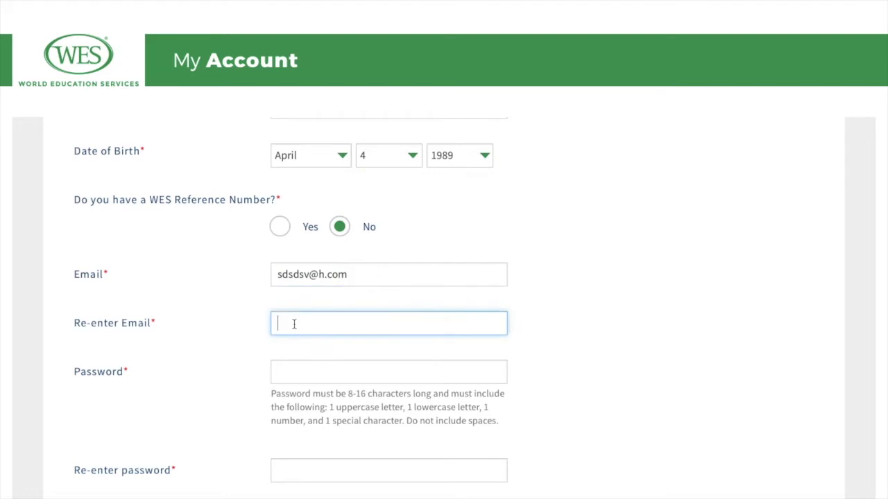
{"action": "left_click_drag", "start_coordinate": [351, 274], "coordinate": [278, 275]}
{"action": "right_click", "coordinate": [306, 273]}
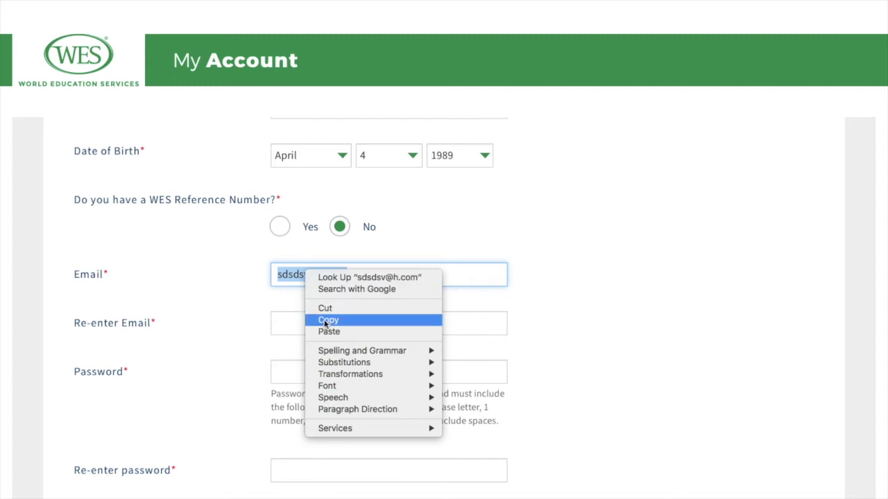
{"action": "left_click", "coordinate": [324, 319]}
{"action": "left_click", "coordinate": [302, 330]}
{"action": "right_click", "coordinate": [303, 333]}
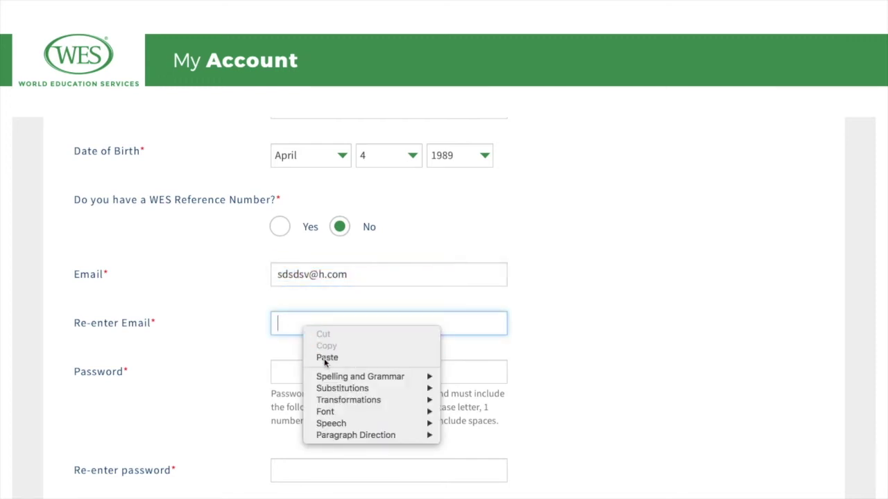
{"action": "left_click", "coordinate": [323, 357]}
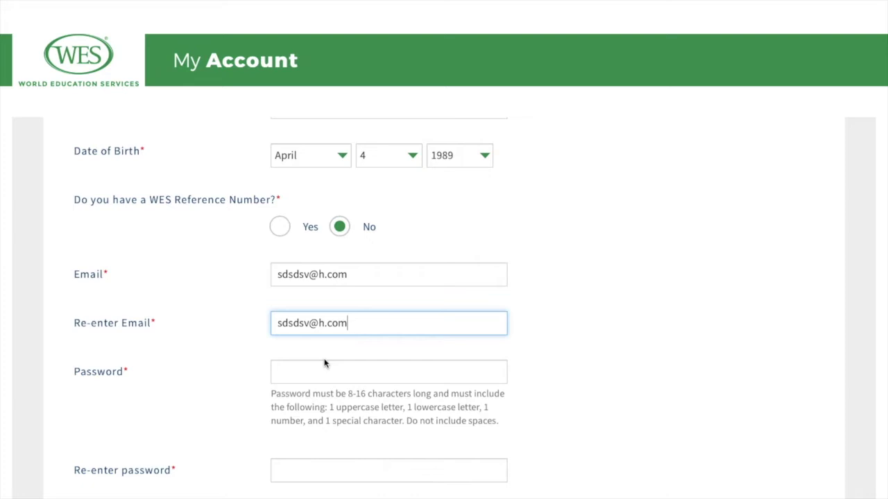
Step: Type the account password in the password field
{"action": "left_click", "coordinate": [320, 372]}
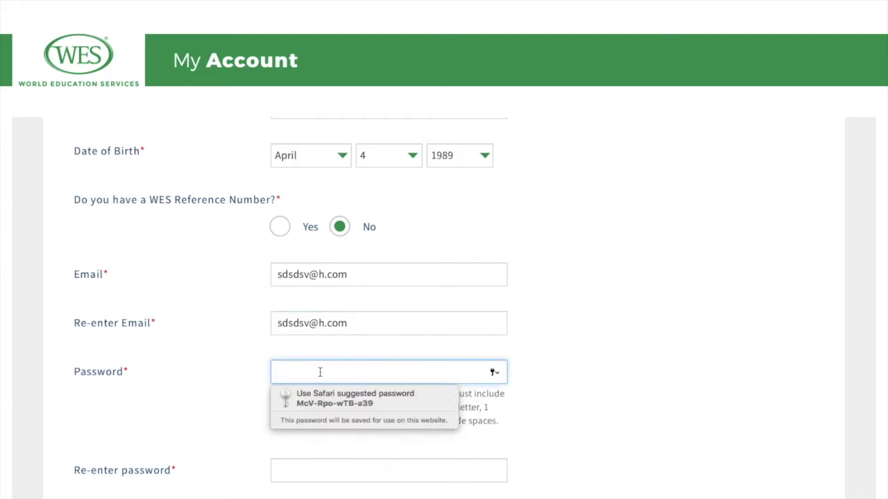
{"action": "type", "text": "Pa"}
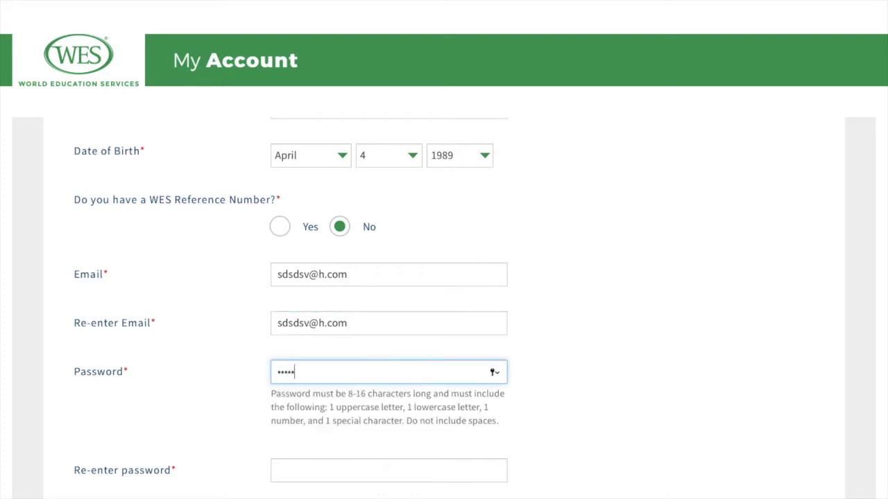
{"action": "type", "text": "ssword"}
{"action": "left_click", "coordinate": [287, 471]}
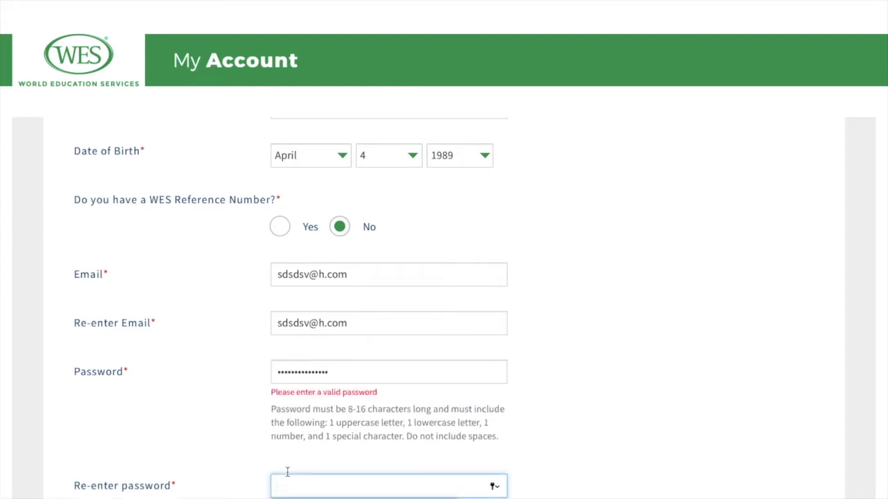
Step: Correct the rejected password and answer the first-pet security question
{"action": "scroll", "coordinate": [402, 414], "scroll_direction": "down", "scroll_amount": 3}
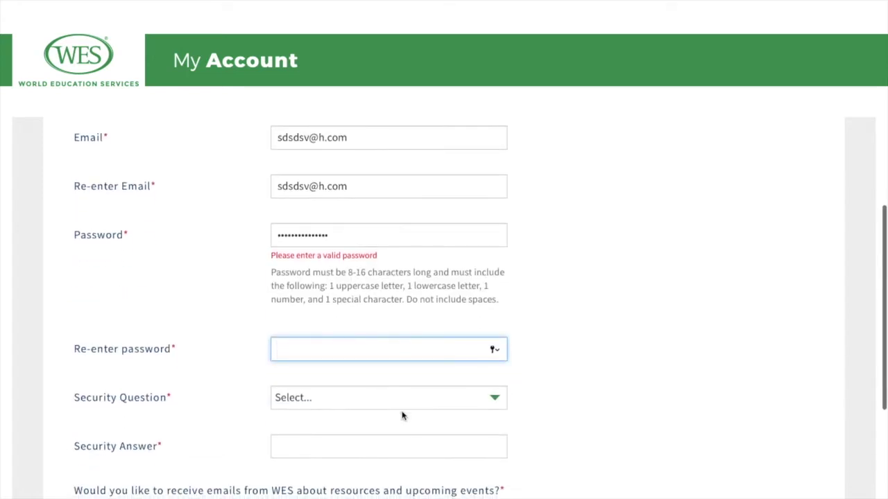
{"action": "left_click", "coordinate": [371, 237]}
{"action": "key", "text": "BackSpace"}
{"action": "key", "text": "BackSpace"}
{"action": "key", "text": "BackSpace"}
{"action": "key", "text": "BackSpace"}
{"action": "key", "text": "BackSpace"}
{"action": "key", "text": "BackSpace"}
{"action": "key", "text": "BackSpace"}
{"action": "key", "text": "BackSpace"}
{"action": "key", "text": "BackSpace"}
{"action": "key", "text": "BackSpace"}
{"action": "key", "text": "BackSpace"}
{"action": "key", "text": "BackSpace"}
{"action": "key", "text": "BackSpace"}
{"action": "key", "text": "BackSpace"}
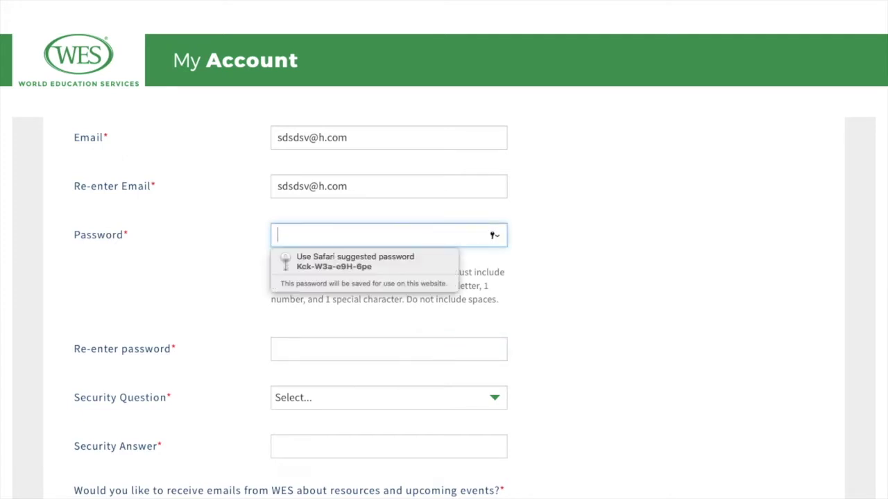
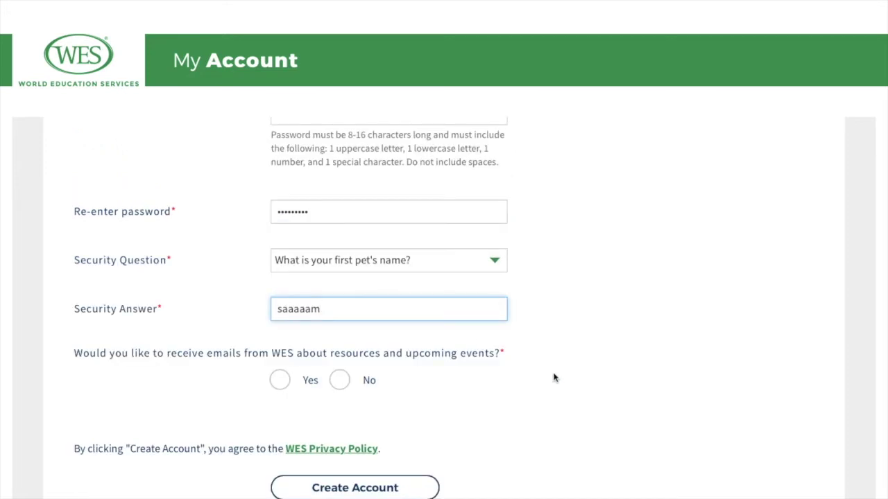
{"action": "left_click", "coordinate": [599, 334]}
Step: Opt in to WES e-mails with Yes and submit the new account
{"action": "scroll", "coordinate": [601, 334], "scroll_direction": "down", "scroll_amount": 2}
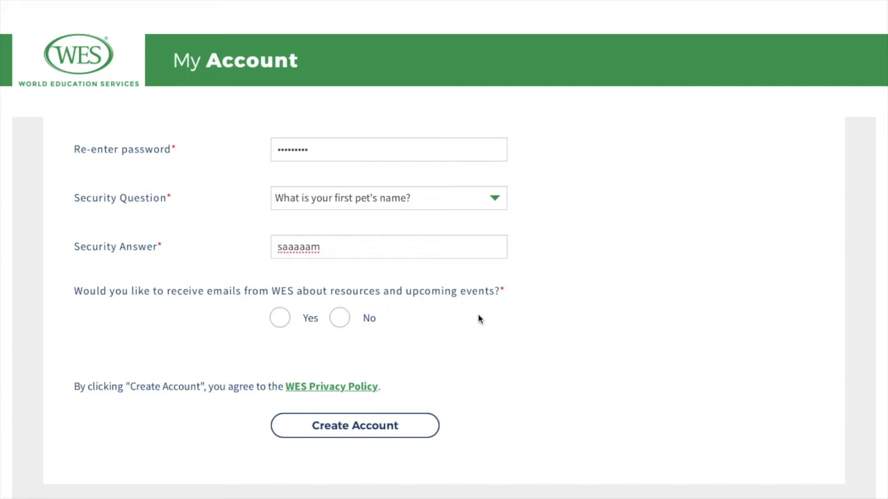
{"action": "left_click", "coordinate": [280, 318]}
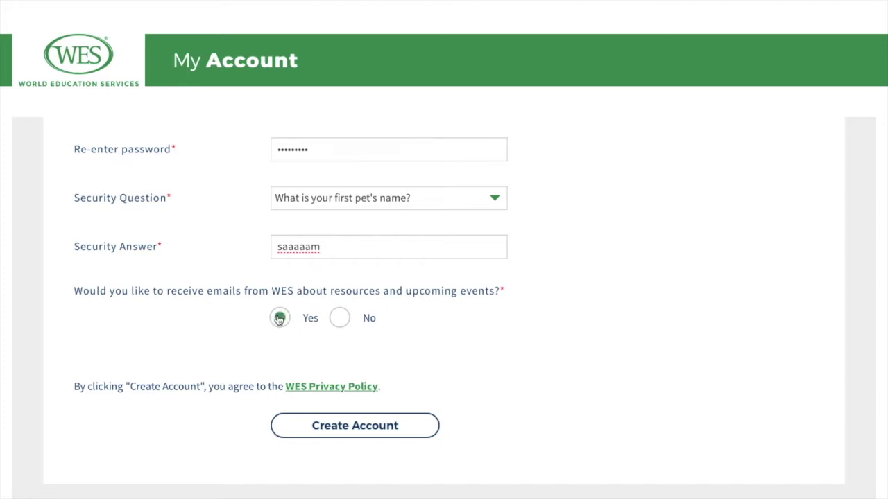
{"action": "left_click", "coordinate": [398, 432]}
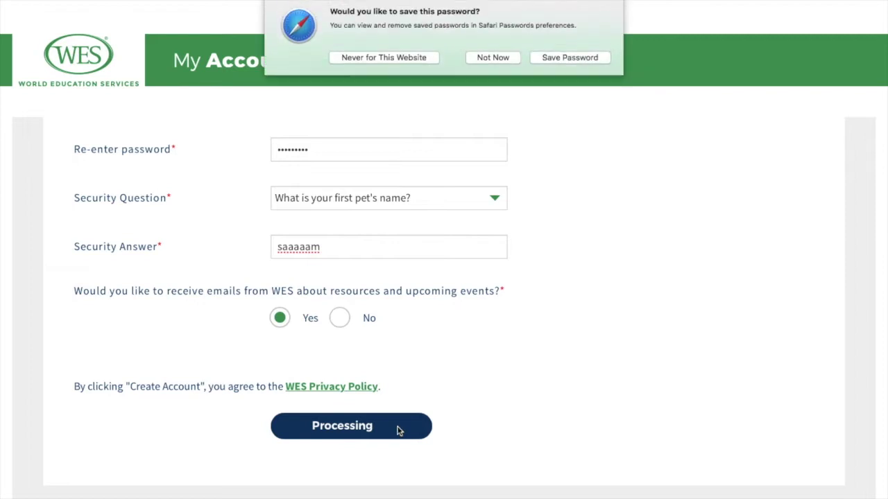
Step: Decline saving the browser password and choose India as the mailing country
{"action": "left_click", "coordinate": [497, 58]}
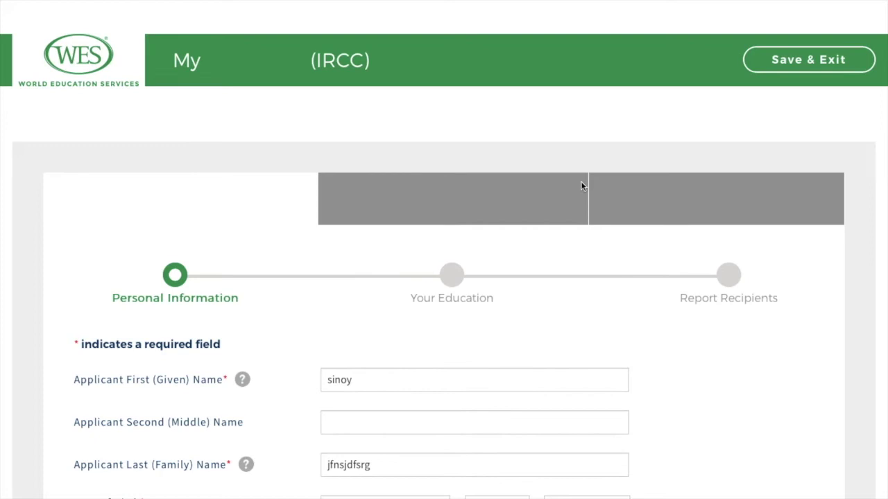
{"action": "scroll", "coordinate": [507, 297], "scroll_direction": "down", "scroll_amount": 5}
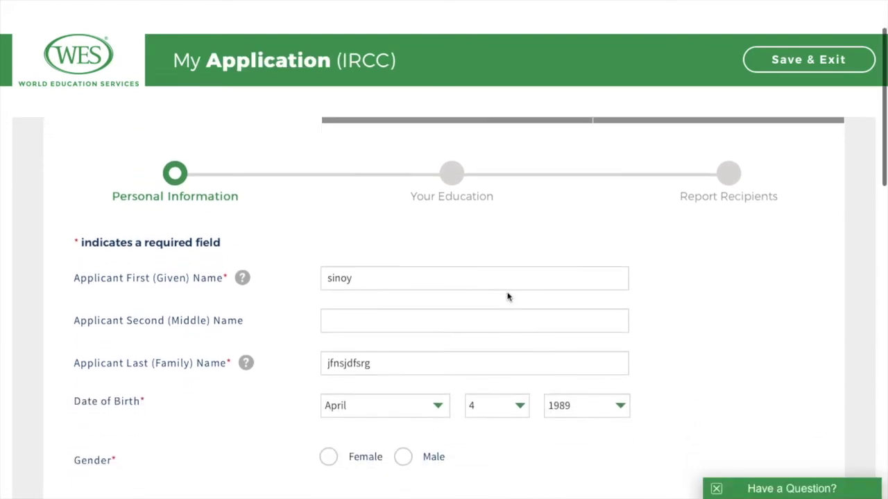
{"action": "scroll", "coordinate": [507, 297], "scroll_direction": "down", "scroll_amount": 6}
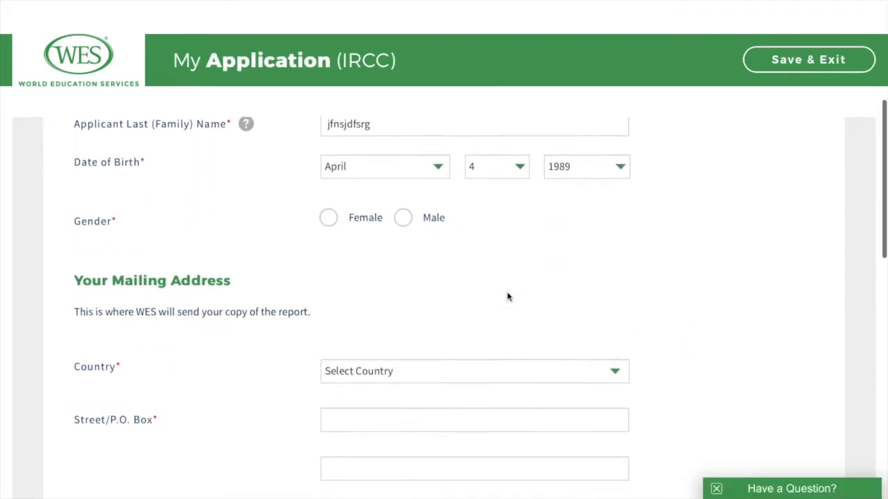
{"action": "left_click", "coordinate": [522, 236]}
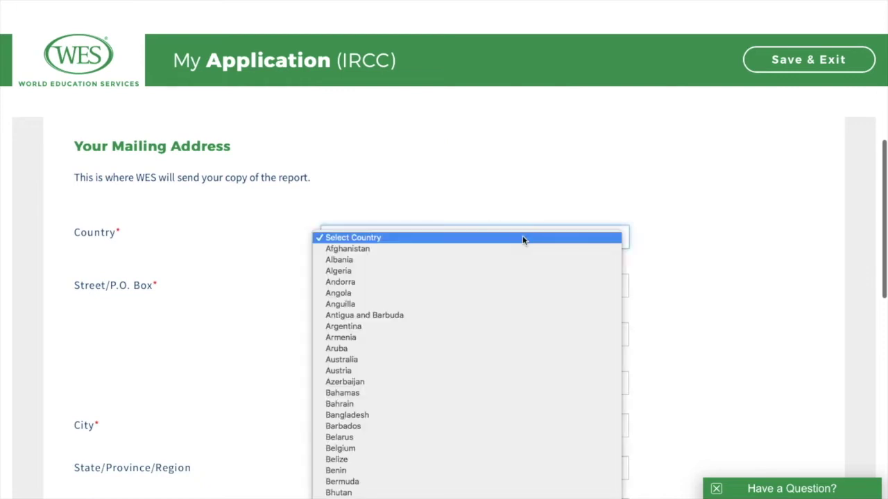
{"action": "scroll", "coordinate": [503, 297], "scroll_direction": "down", "scroll_amount": 10}
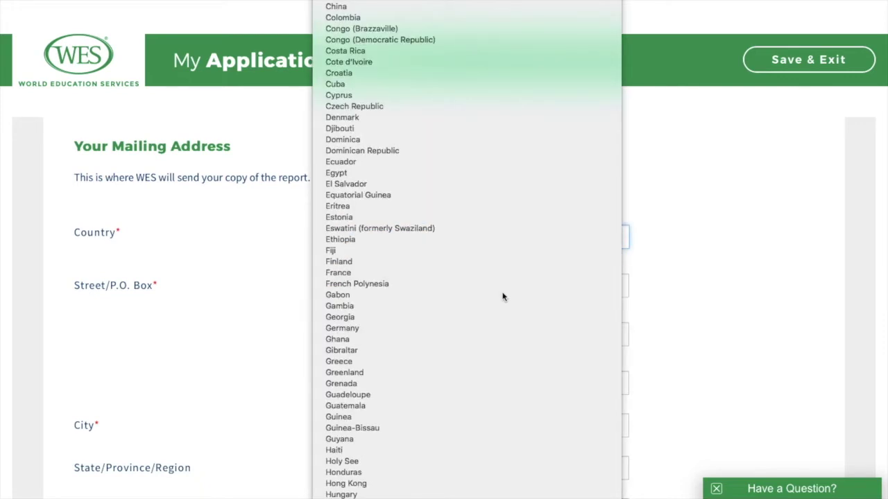
{"action": "scroll", "coordinate": [476, 357], "scroll_direction": "down", "scroll_amount": 3}
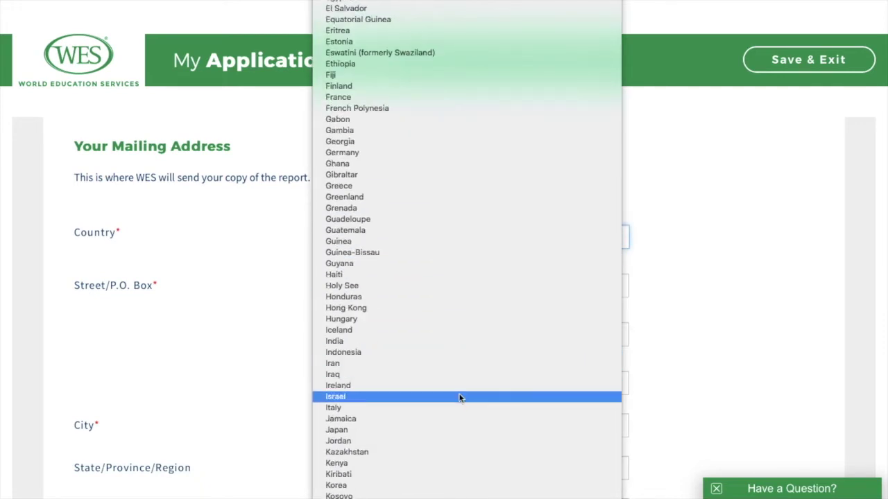
{"action": "left_click", "coordinate": [455, 344]}
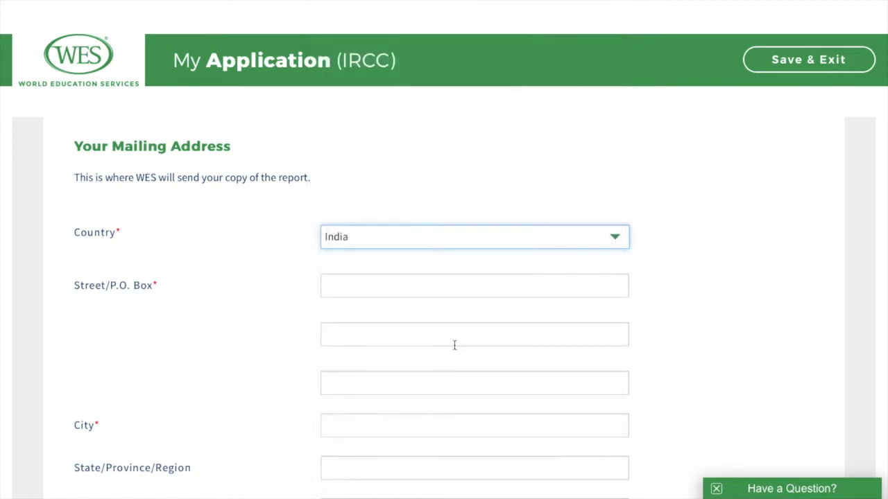
Step: Enter the street address, city and state of the mailing address
{"action": "left_click", "coordinate": [426, 286]}
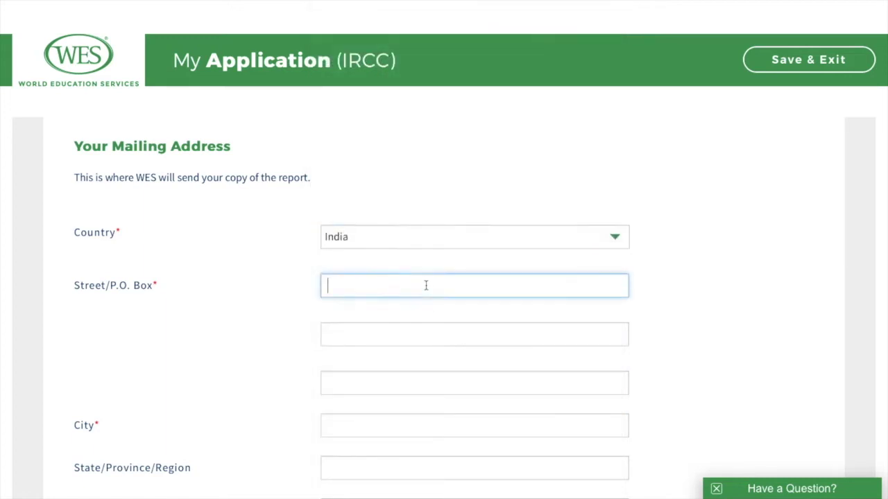
{"action": "type", "text": "567456"}
{"action": "left_click", "coordinate": [377, 338]}
{"action": "scroll", "coordinate": [376, 338], "scroll_direction": "down", "scroll_amount": 2}
{"action": "scroll", "coordinate": [377, 337], "scroll_direction": "down", "scroll_amount": 1}
{"action": "left_click", "coordinate": [376, 292]}
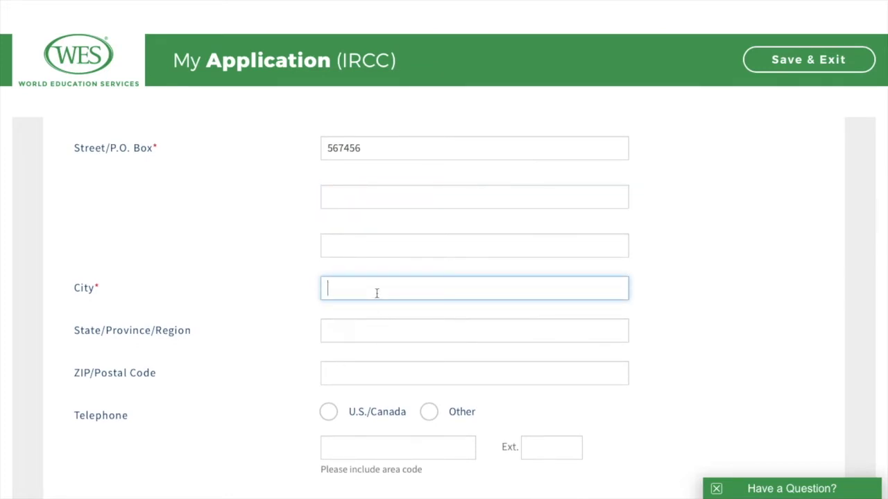
{"action": "type", "text": "thrissur"}
{"action": "left_click", "coordinate": [358, 323]}
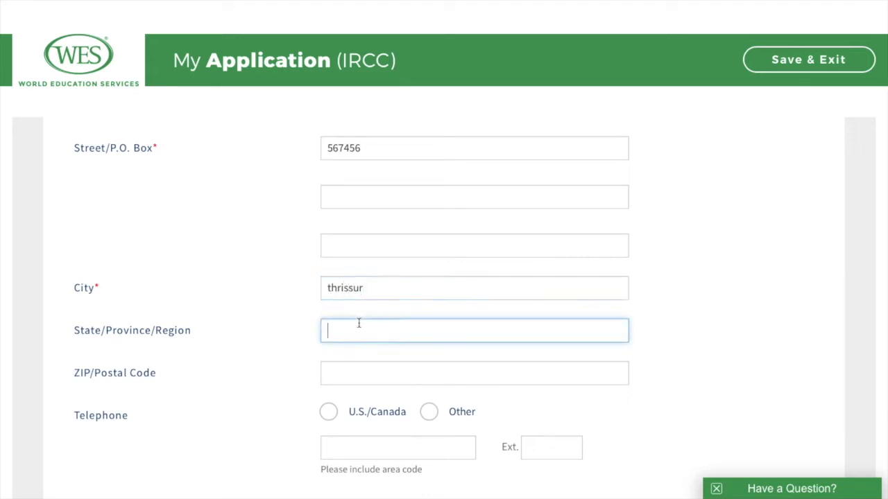
{"action": "type", "text": "kerala"}
{"action": "left_click", "coordinate": [347, 373]}
Step: Set the required Gender field to Male and continue to the Your Education step
{"action": "scroll", "coordinate": [347, 371], "scroll_direction": "down", "scroll_amount": 2}
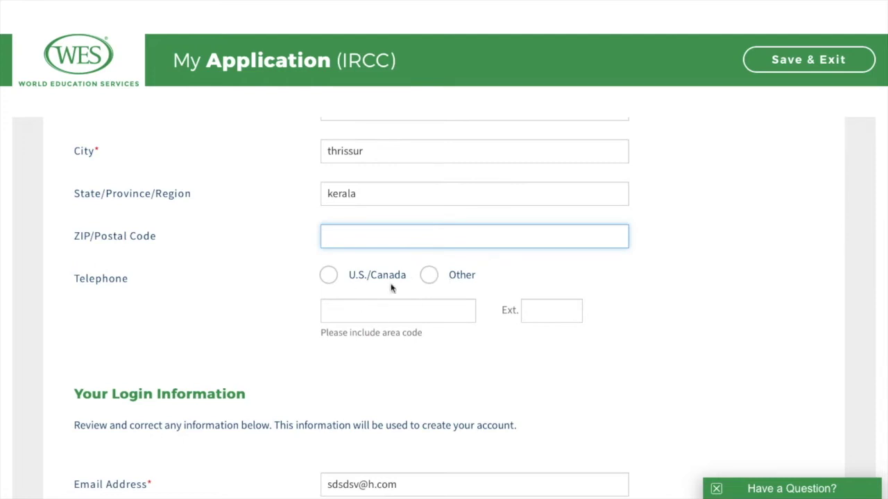
{"action": "scroll", "coordinate": [413, 352], "scroll_direction": "down", "scroll_amount": 2}
{"action": "scroll", "coordinate": [413, 352], "scroll_direction": "down", "scroll_amount": 2}
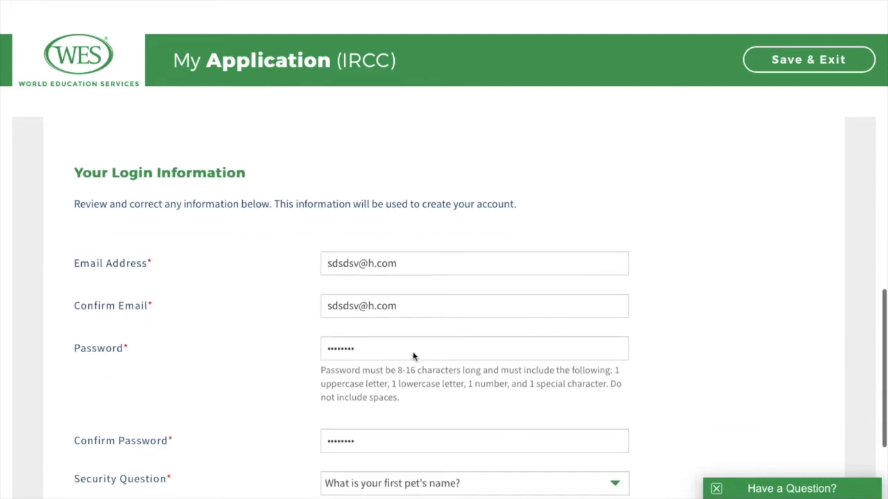
{"action": "scroll", "coordinate": [460, 347], "scroll_direction": "down", "scroll_amount": 1}
{"action": "scroll", "coordinate": [461, 347], "scroll_direction": "down", "scroll_amount": 3}
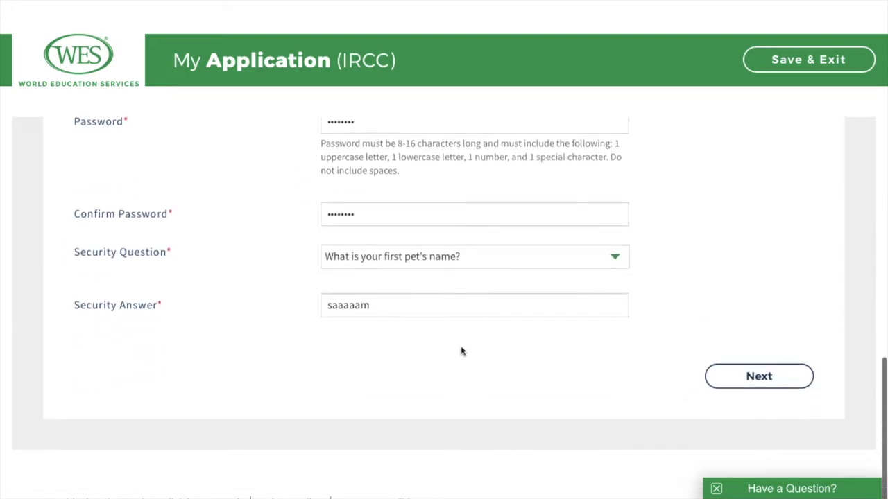
{"action": "left_click", "coordinate": [735, 382]}
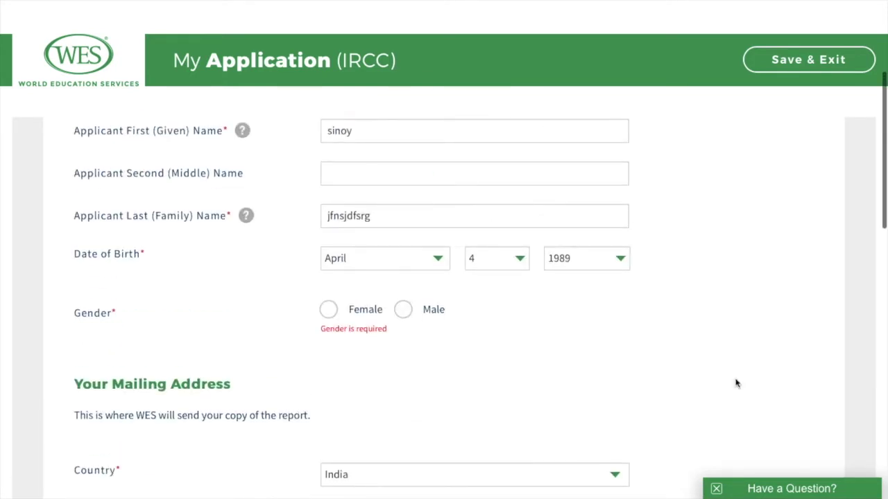
{"action": "left_click", "coordinate": [403, 310]}
{"action": "scroll", "coordinate": [407, 311], "scroll_direction": "down", "scroll_amount": 5}
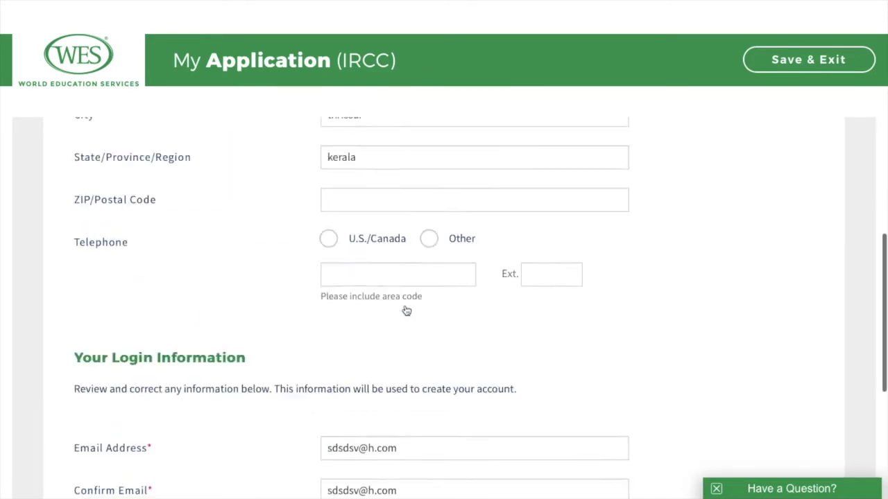
{"action": "scroll", "coordinate": [406, 310], "scroll_direction": "down", "scroll_amount": 5}
{"action": "left_click", "coordinate": [768, 394]}
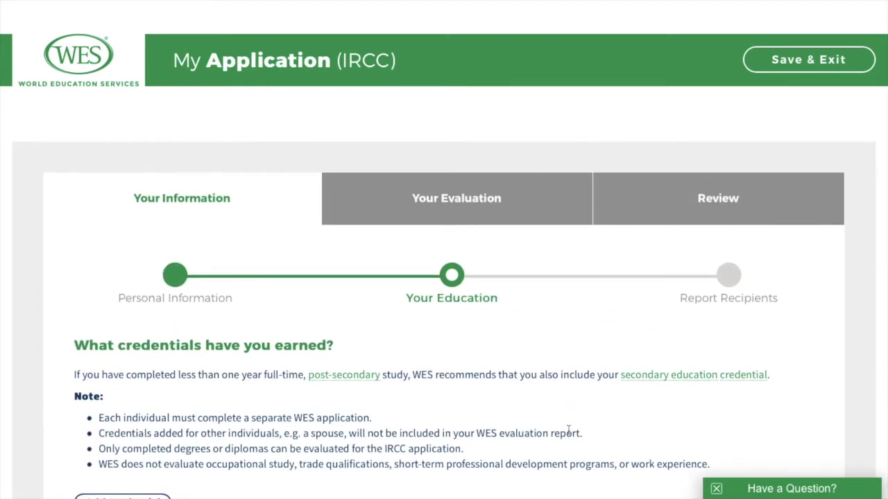
Step: Start a new entry with Add Credential at the bottom of the credentials page
{"action": "scroll", "coordinate": [568, 430], "scroll_direction": "down", "scroll_amount": 2}
{"action": "scroll", "coordinate": [568, 434], "scroll_direction": "down", "scroll_amount": 1}
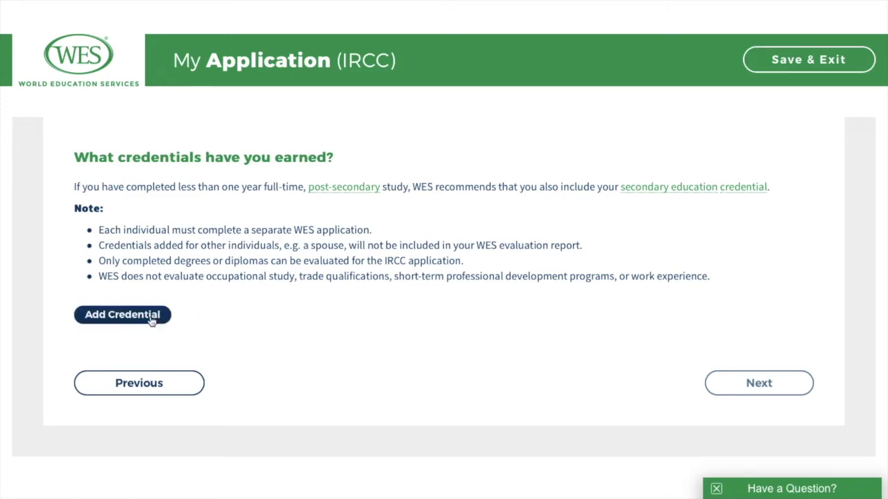
{"action": "left_click", "coordinate": [151, 320]}
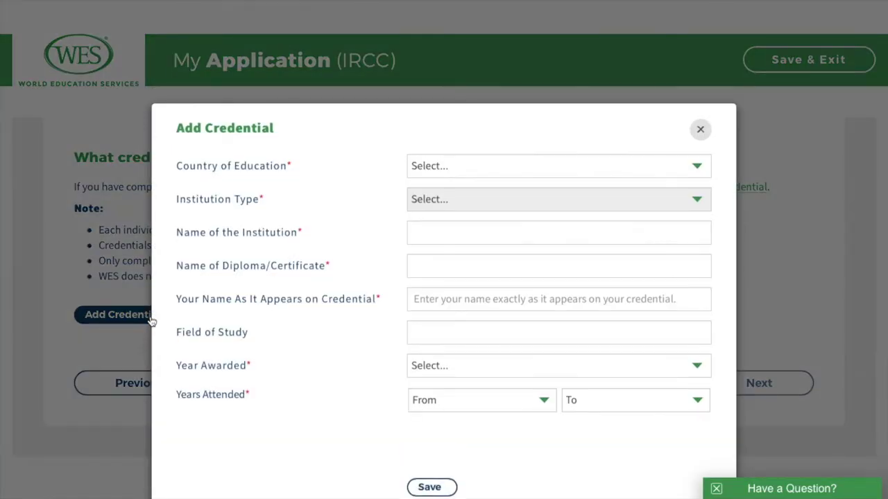
Step: Set the credential to India, University Education, Master's Degree and Postgraduate Diploma Programs
{"action": "left_click", "coordinate": [703, 169]}
{"action": "scroll", "coordinate": [608, 256], "scroll_direction": "down", "scroll_amount": 5}
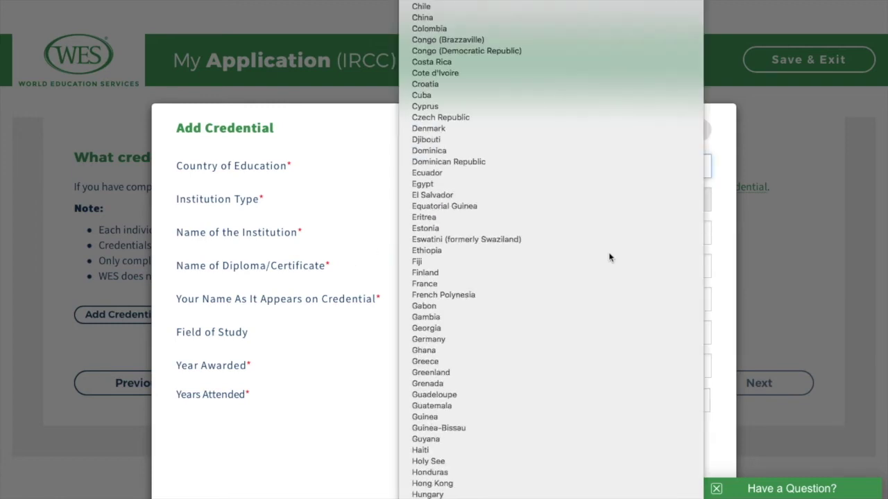
{"action": "scroll", "coordinate": [565, 388], "scroll_direction": "down", "scroll_amount": 6}
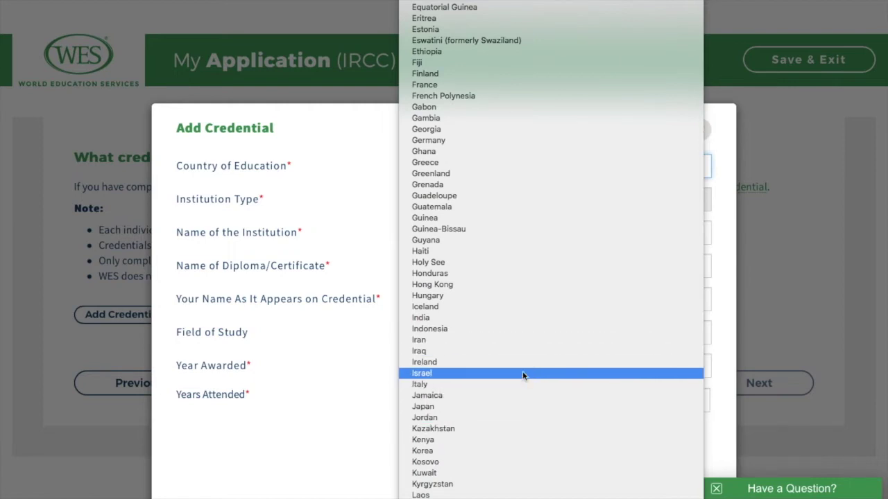
{"action": "left_click", "coordinate": [516, 319]}
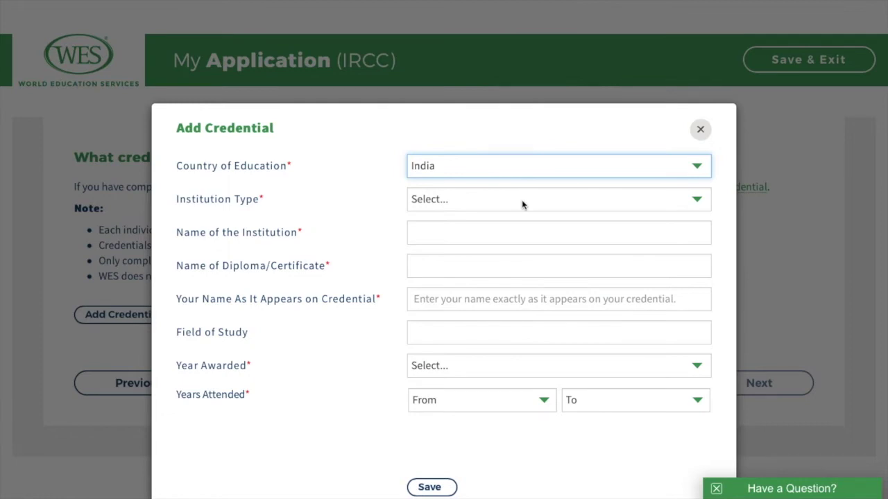
{"action": "left_click", "coordinate": [522, 200]}
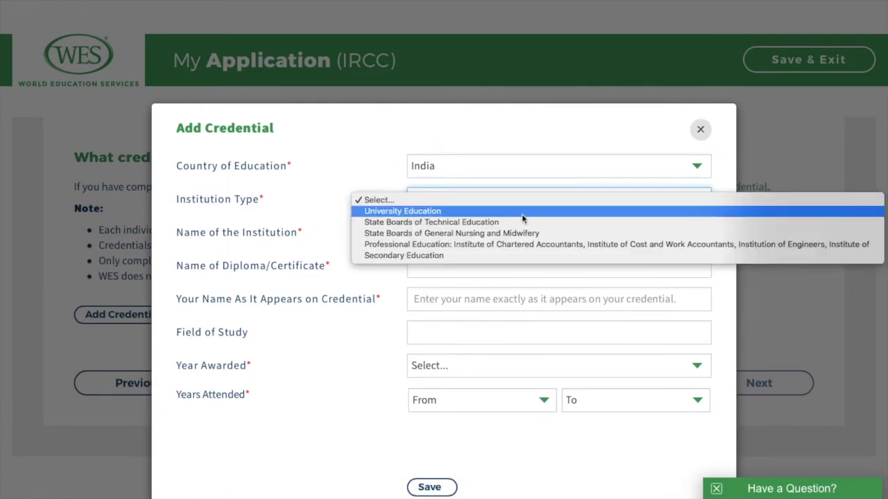
{"action": "left_click", "coordinate": [521, 214]}
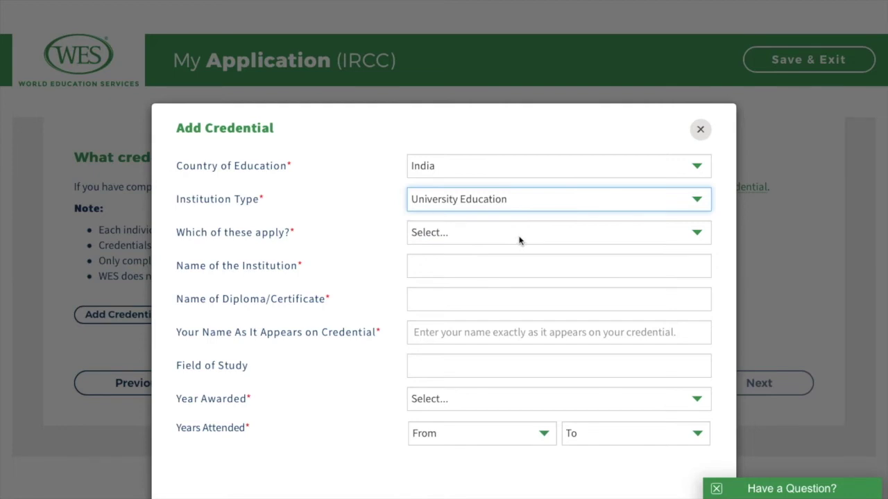
{"action": "left_click", "coordinate": [520, 236]}
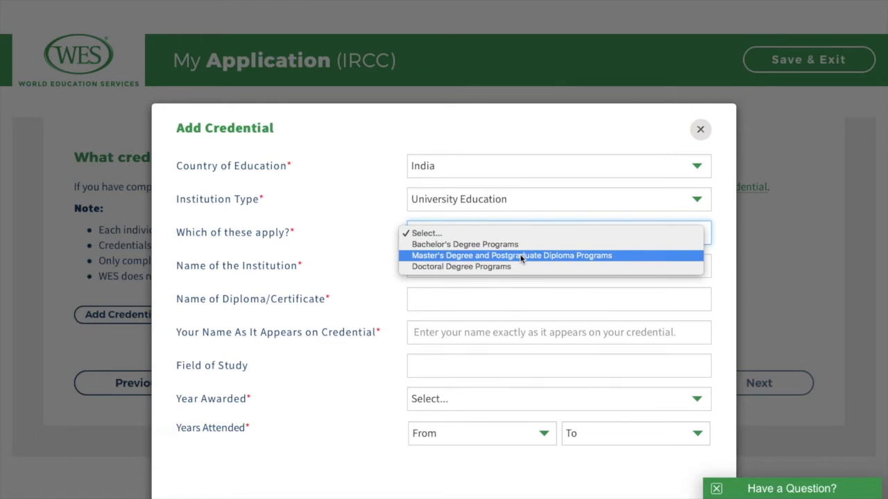
{"action": "left_click", "coordinate": [522, 257]}
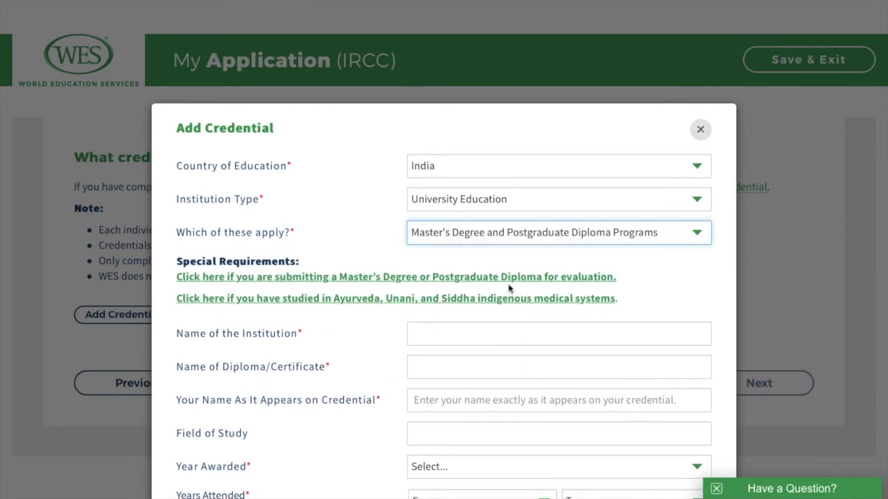
Step: Expand the Master's degree requirements note about bachelor's documents
{"action": "left_click", "coordinate": [511, 281]}
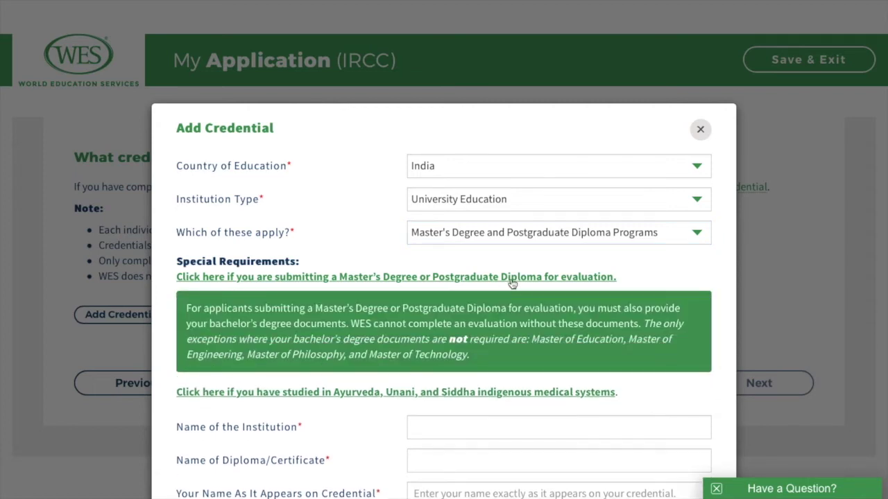
{"action": "scroll", "coordinate": [511, 281], "scroll_direction": "down", "scroll_amount": 1}
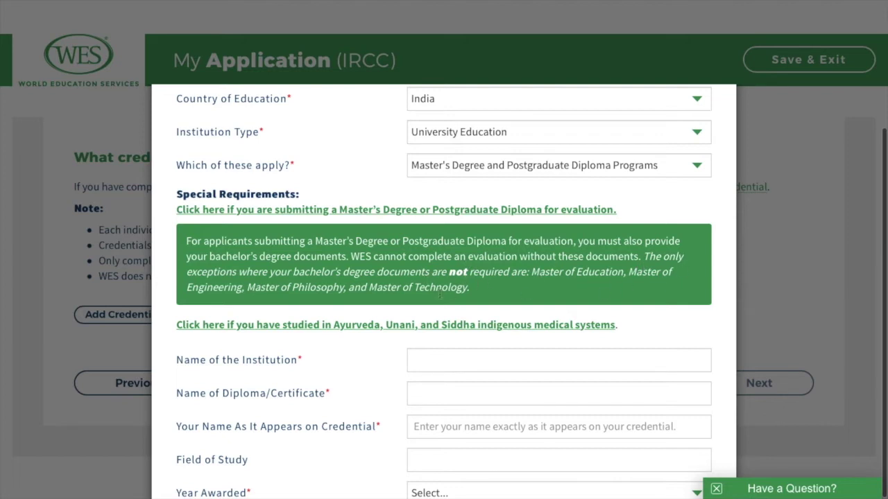
{"action": "scroll", "coordinate": [345, 350], "scroll_direction": "down", "scroll_amount": 2}
Step: Choose Manipal Academy of Higher Education as institution and Master in Management Administration as diploma
{"action": "left_click", "coordinate": [459, 272]}
{"action": "type", "text": "a"}
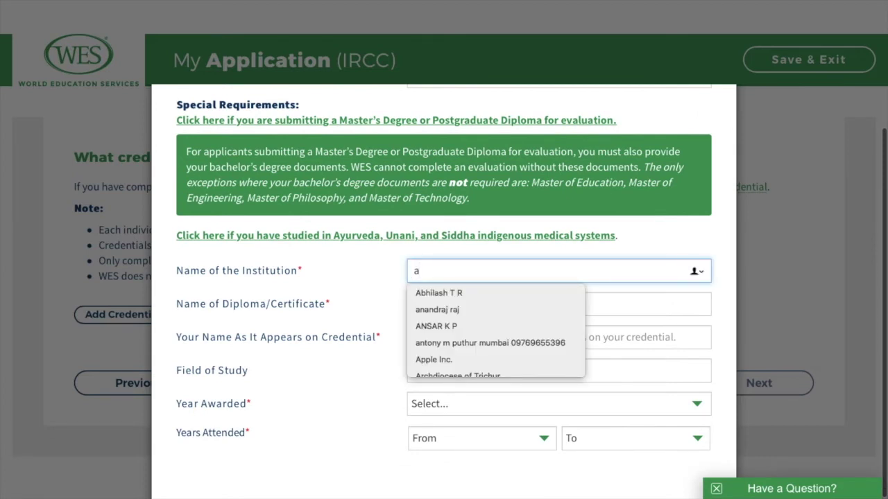
{"action": "key", "text": "BackSpace"}
{"action": "type", "text": "man"}
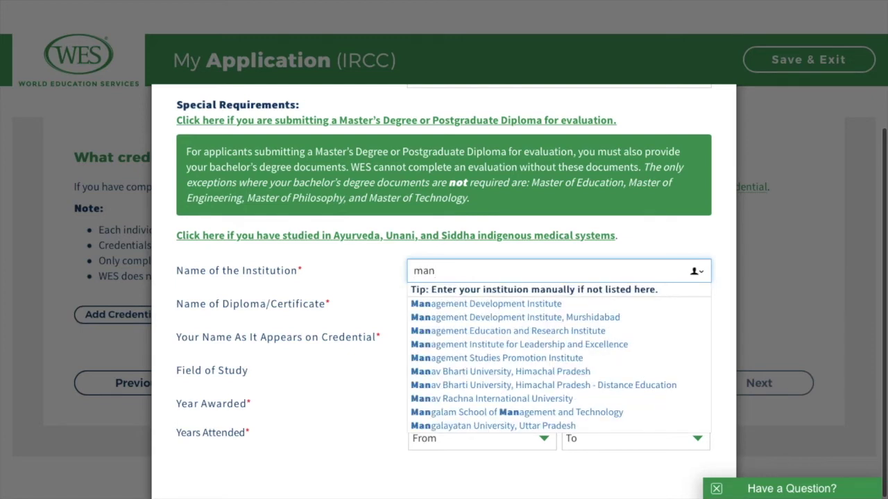
{"action": "type", "text": "i"}
{"action": "left_click", "coordinate": [470, 304]}
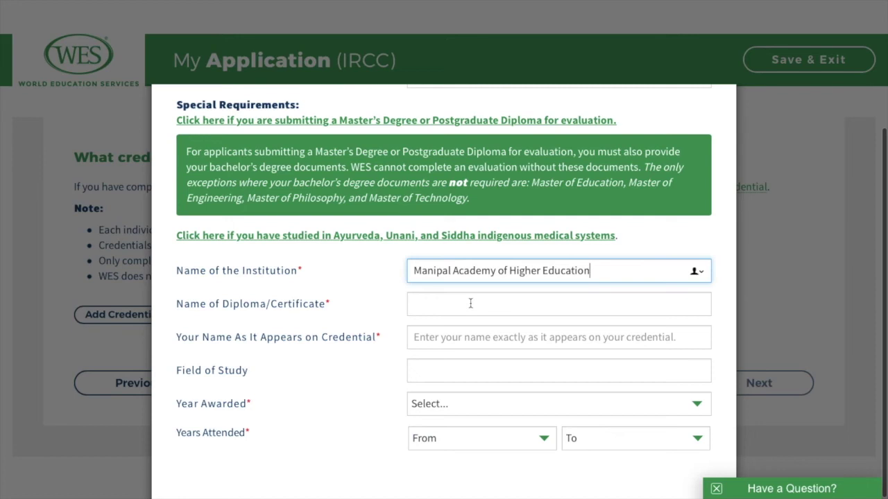
{"action": "left_click", "coordinate": [470, 303]}
{"action": "type", "text": "ma"}
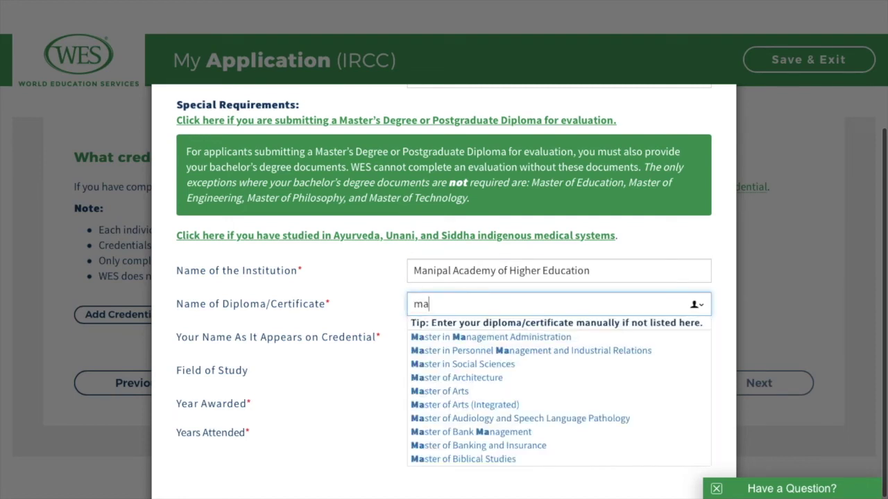
{"action": "left_click", "coordinate": [475, 338]}
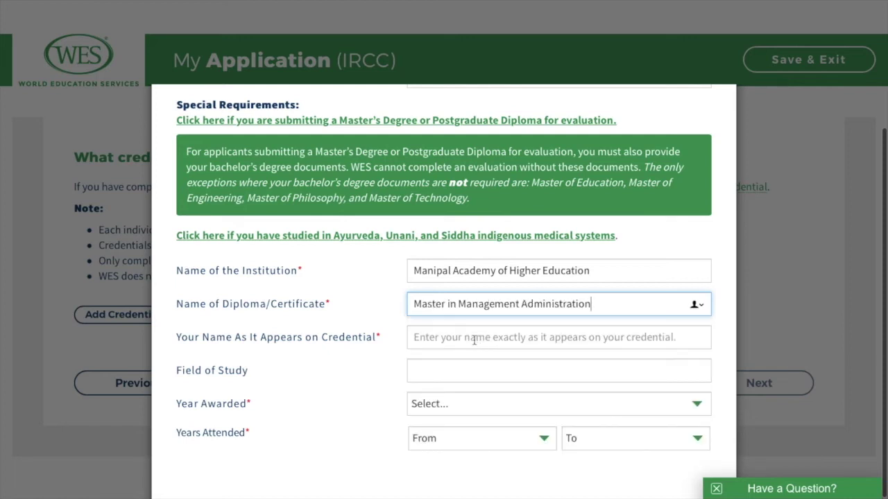
Step: Enter the applicant's name as shown on the credential and 'india' as the field of study
{"action": "left_click", "coordinate": [474, 339]}
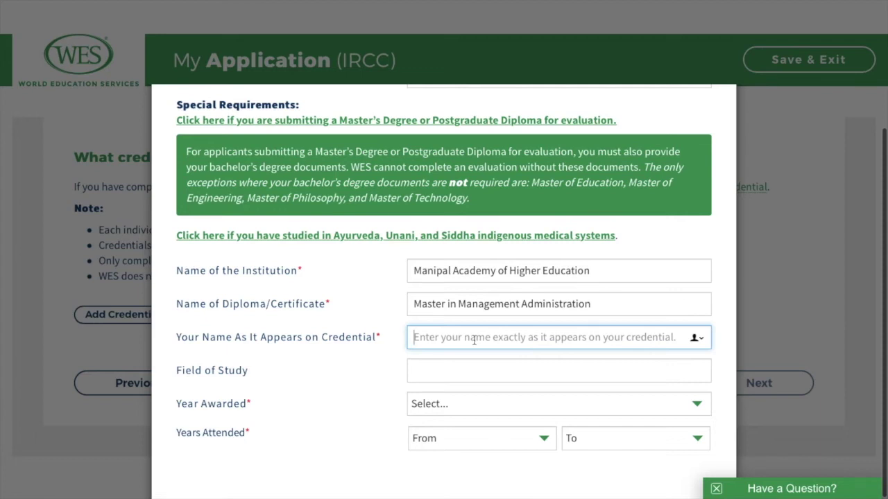
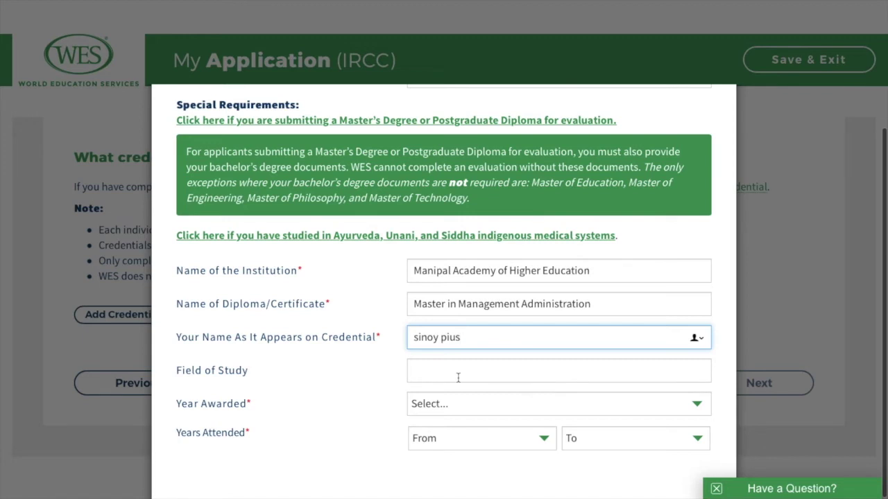
{"action": "left_click", "coordinate": [457, 377]}
{"action": "scroll", "coordinate": [459, 373], "scroll_direction": "down", "scroll_amount": 1}
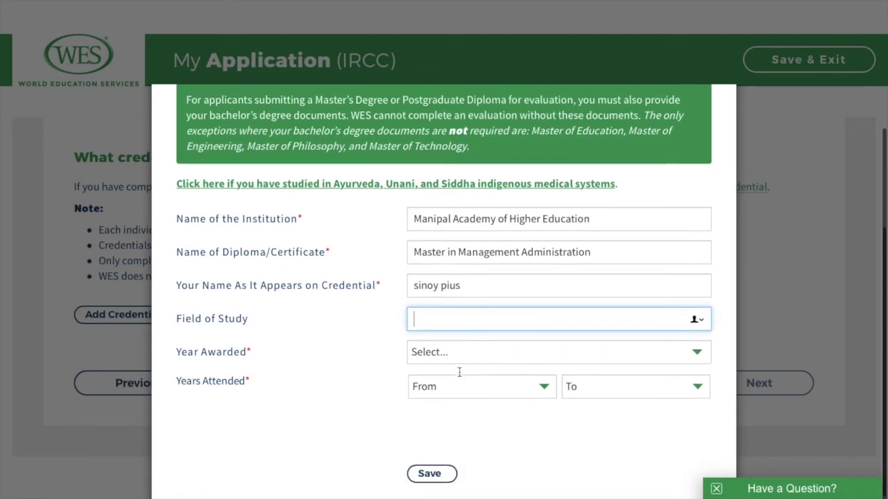
{"action": "type", "text": "in"}
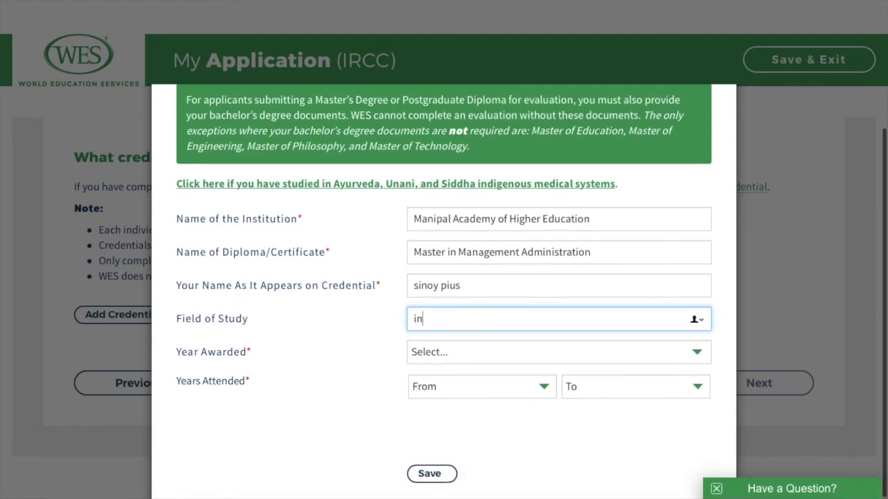
{"action": "type", "text": "dia"}
{"action": "left_click", "coordinate": [470, 356]}
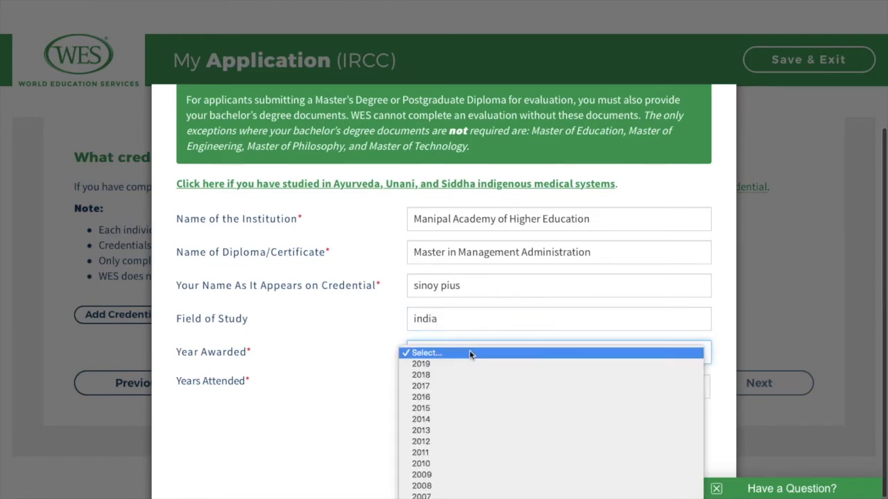
Step: Clear the field of study and set the year awarded to 2013
{"action": "left_click", "coordinate": [466, 317]}
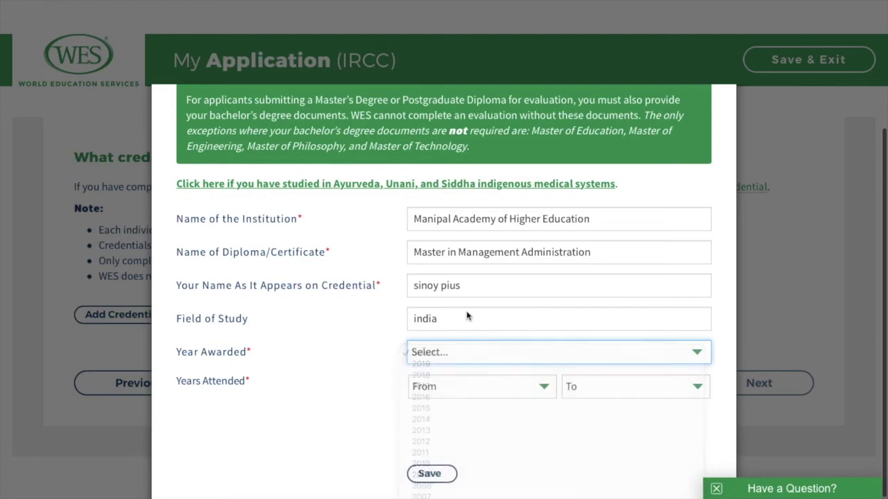
{"action": "left_click", "coordinate": [466, 317]}
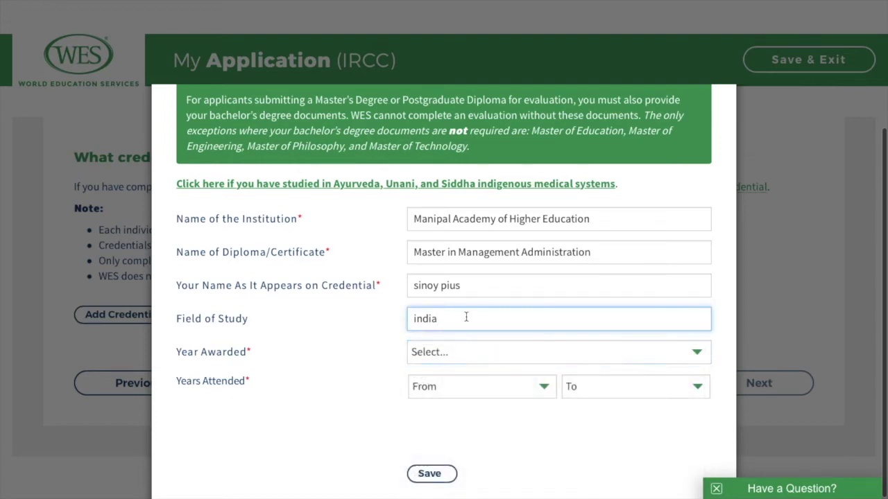
{"action": "key", "text": "BackSpace"}
{"action": "key", "text": "BackSpace"}
{"action": "key", "text": "BackSpace"}
{"action": "key", "text": "BackSpace"}
{"action": "key", "text": "BackSpace"}
{"action": "left_click", "coordinate": [472, 349]}
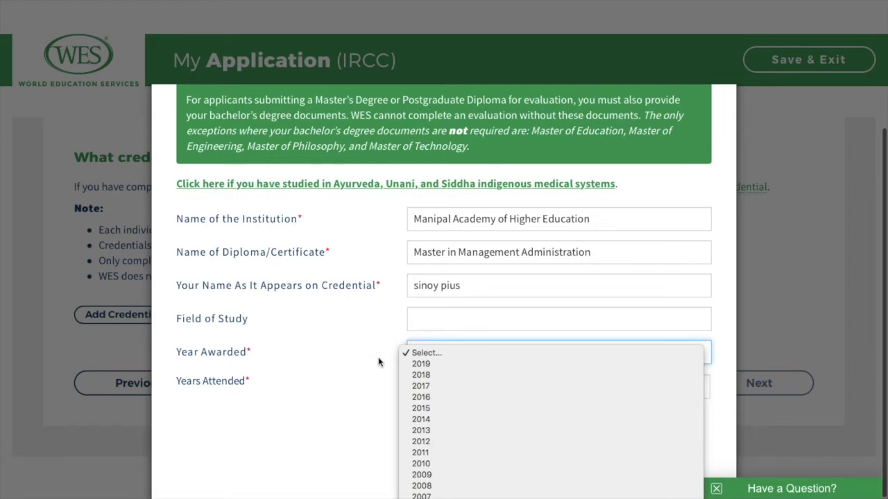
{"action": "left_click", "coordinate": [442, 430]}
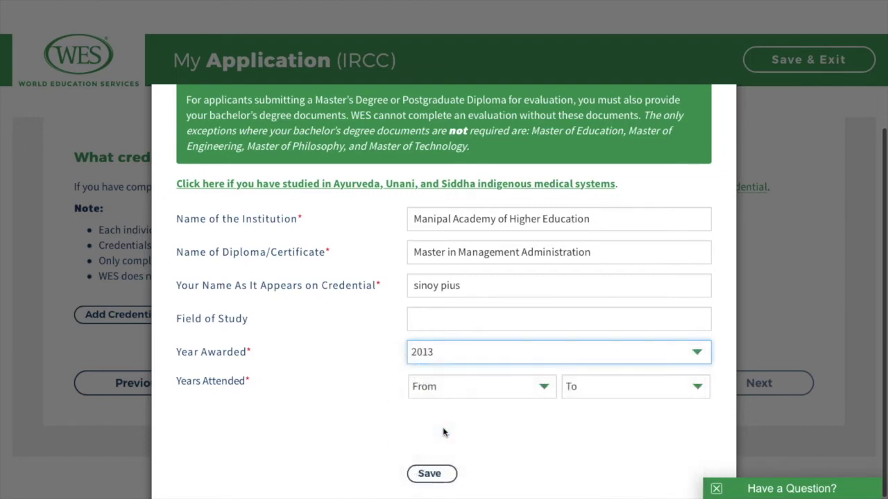
Step: Set attendance from 2011 to 2013 and save the master's credential
{"action": "scroll", "coordinate": [514, 403], "scroll_direction": "down", "scroll_amount": 2}
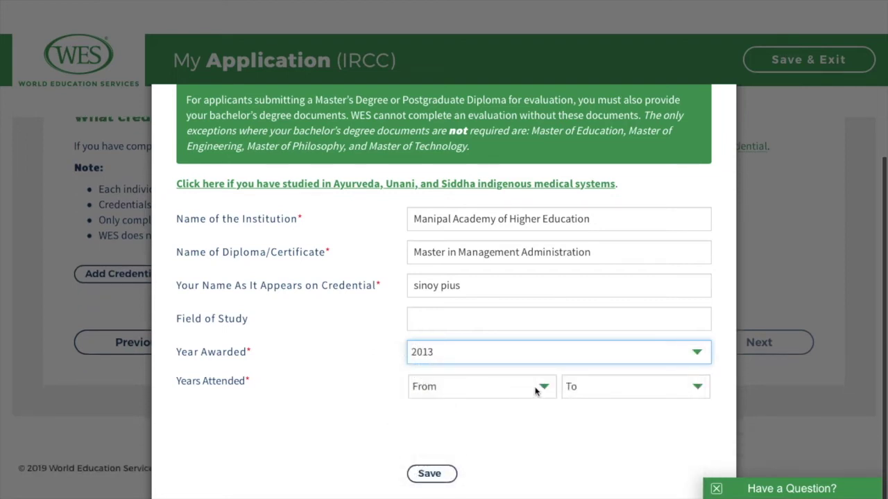
{"action": "left_click", "coordinate": [534, 391]}
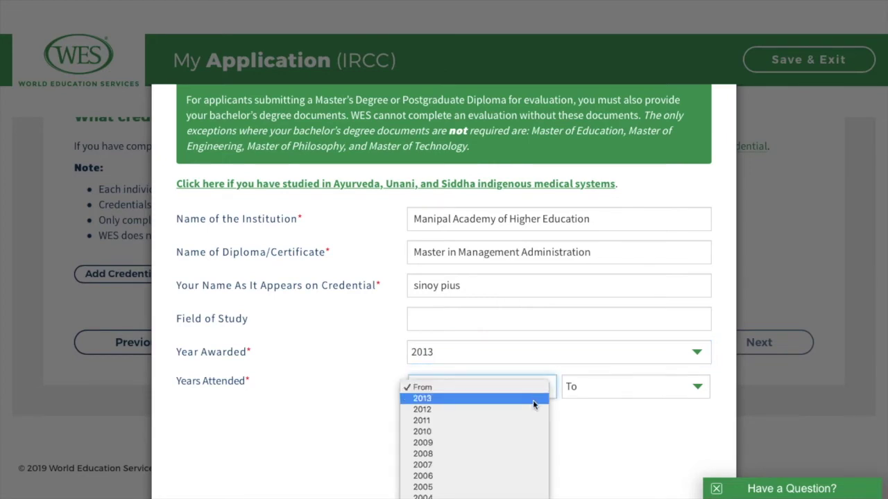
{"action": "left_click", "coordinate": [527, 419]}
{"action": "left_click", "coordinate": [654, 395]}
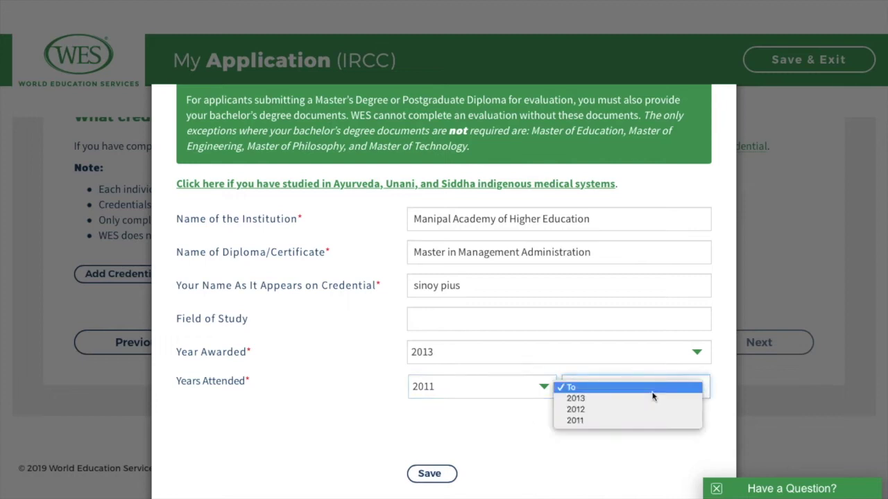
{"action": "left_click", "coordinate": [649, 400]}
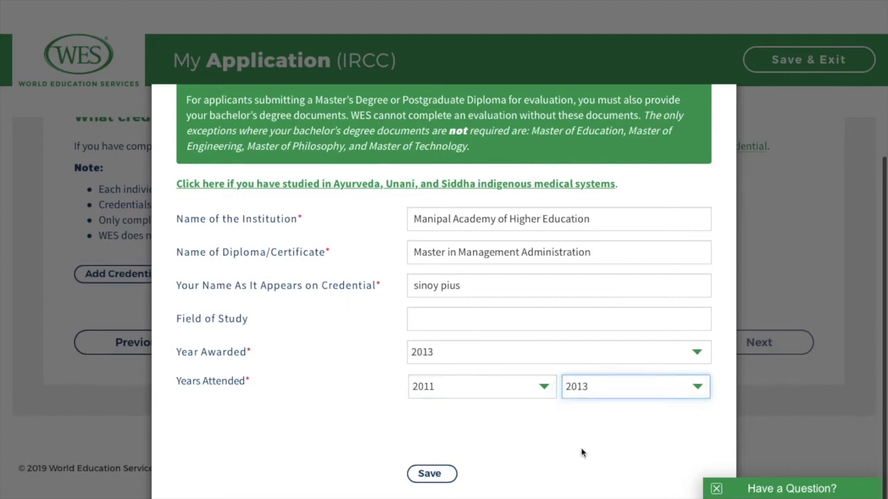
{"action": "left_click", "coordinate": [437, 479]}
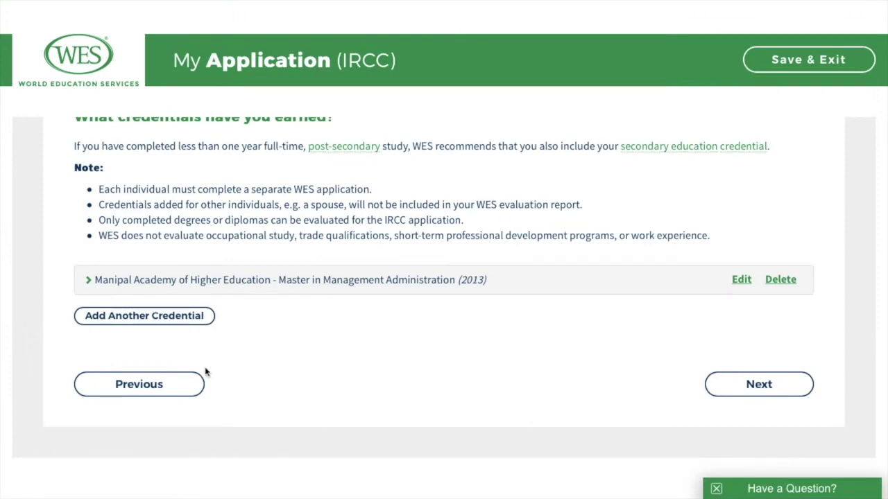
Step: Add another credential with India as country and University Education as institution type
{"action": "left_click", "coordinate": [168, 327]}
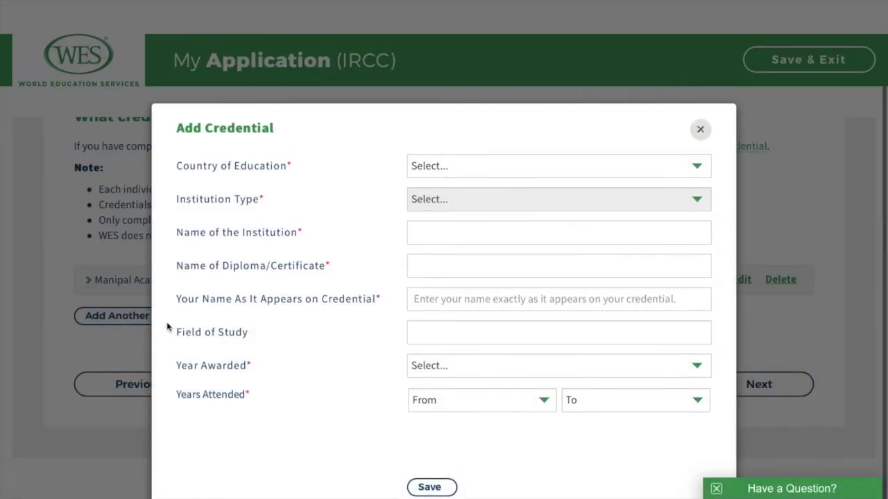
{"action": "left_click", "coordinate": [665, 165]}
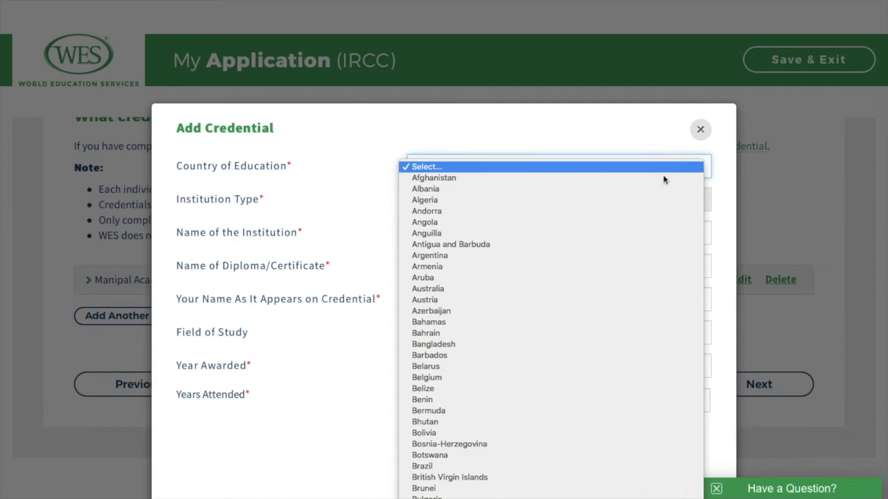
{"action": "scroll", "coordinate": [639, 225], "scroll_direction": "down", "scroll_amount": 5}
{"action": "scroll", "coordinate": [639, 225], "scroll_direction": "down", "scroll_amount": 5}
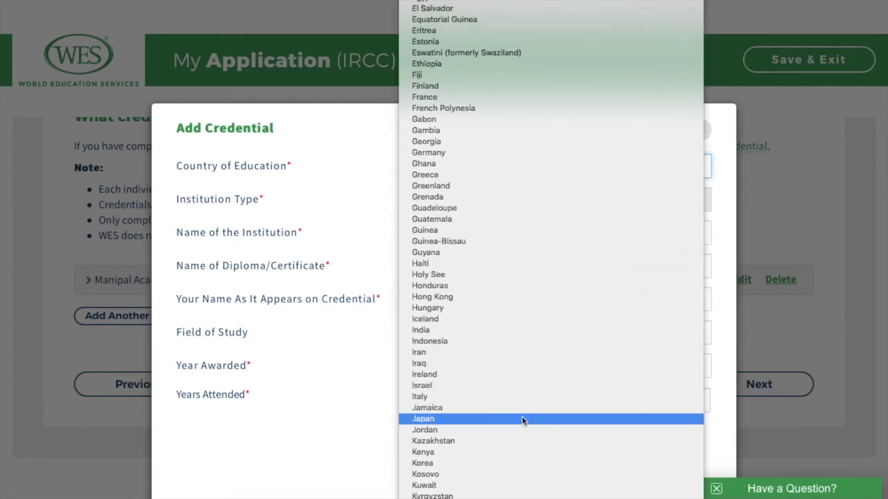
{"action": "left_click", "coordinate": [507, 330]}
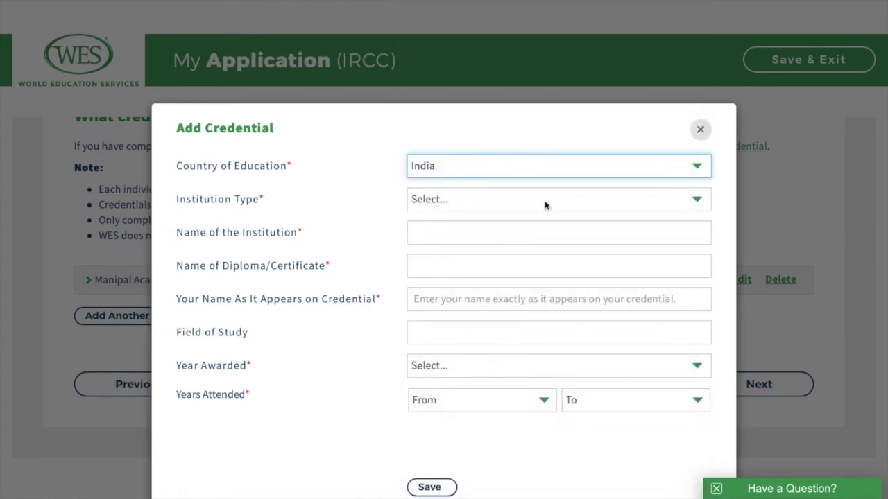
{"action": "left_click", "coordinate": [544, 201]}
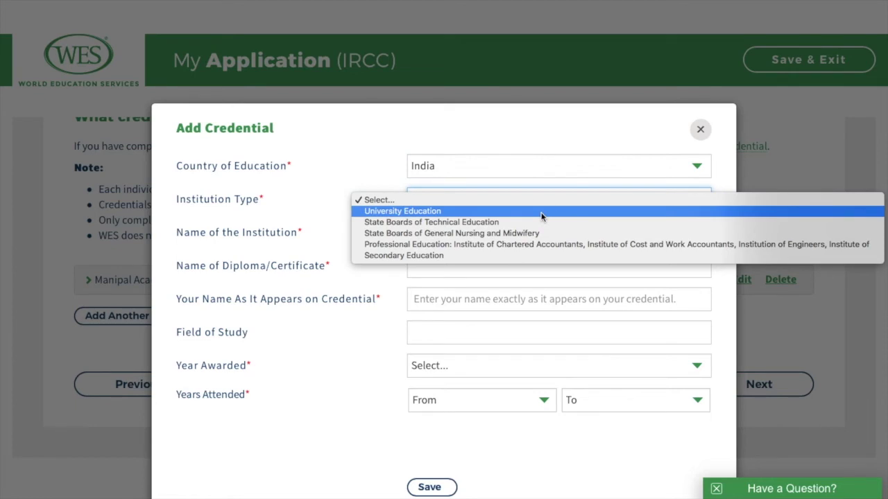
{"action": "left_click", "coordinate": [541, 217]}
Step: Choose Bachelor's Degree Programs, Amity Business School and Bachelor in Media Science
{"action": "left_click", "coordinate": [531, 233]}
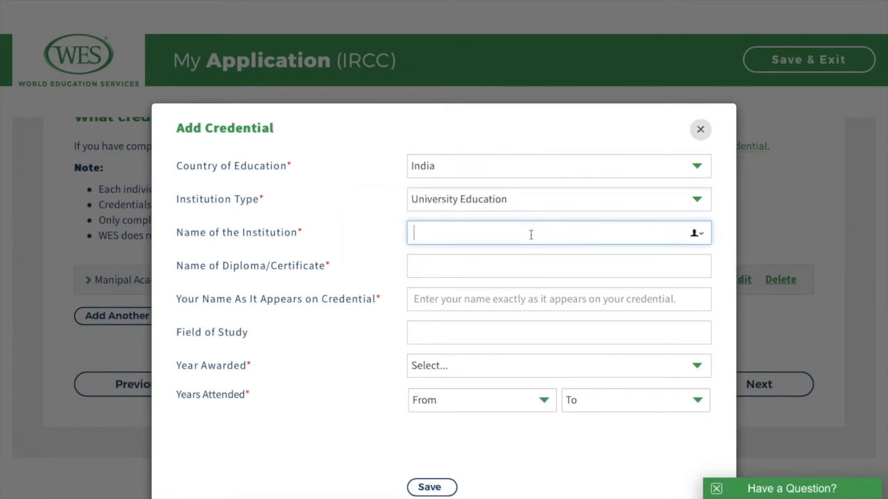
{"action": "type", "text": "mani"}
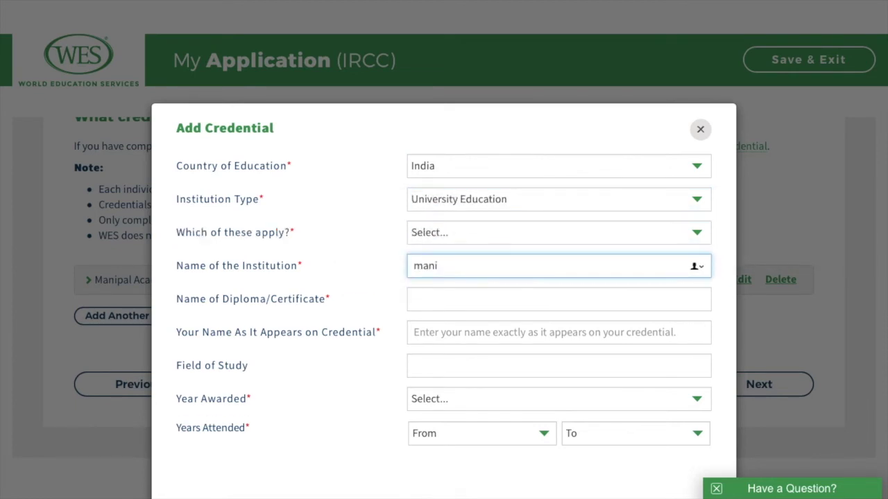
{"action": "left_click", "coordinate": [484, 238]}
{"action": "left_click", "coordinate": [485, 258]}
{"action": "type", "text": "ami"}
{"action": "left_click", "coordinate": [479, 365]}
{"action": "left_click", "coordinate": [479, 368]}
{"action": "type", "text": "ba"}
{"action": "left_click", "coordinate": [486, 439]}
Step: Enter the applicant's name on the credential and set the year awarded to 2010
{"action": "scroll", "coordinate": [490, 351], "scroll_direction": "down", "scroll_amount": 2}
{"action": "key", "text": "Tab"}
{"action": "key", "text": "Tab"}
{"action": "left_click", "coordinate": [478, 354]}
{"action": "left_click", "coordinate": [479, 494]}
{"action": "left_click", "coordinate": [517, 387]}
{"action": "left_click", "coordinate": [444, 420]}
Step: Set attendance starting 2005, save the bachelor's credential and submit the education step
{"action": "left_click", "coordinate": [517, 351]}
{"action": "left_click", "coordinate": [517, 319]}
{"action": "left_click", "coordinate": [665, 390]}
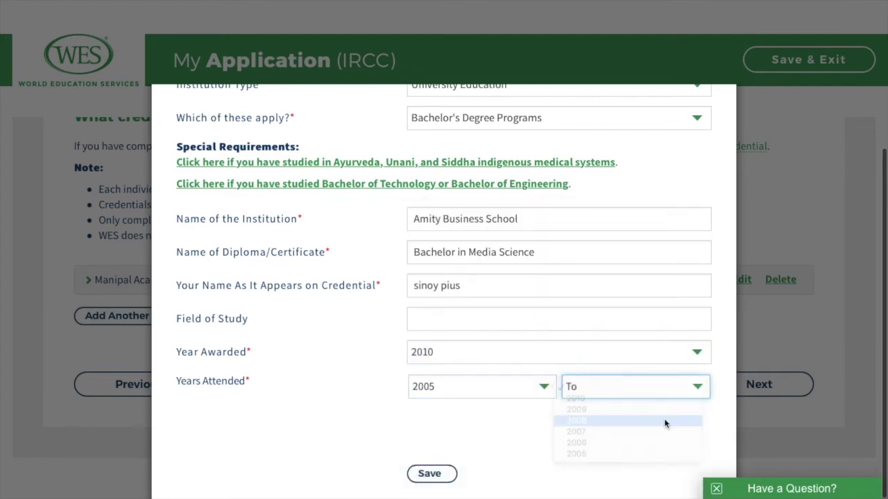
{"action": "left_click", "coordinate": [664, 423]}
{"action": "left_click", "coordinate": [440, 477]}
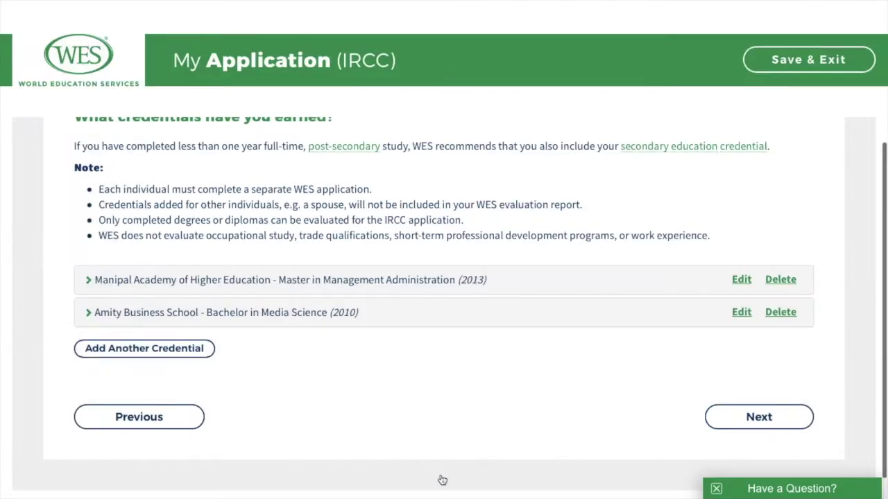
{"action": "left_click", "coordinate": [763, 419]}
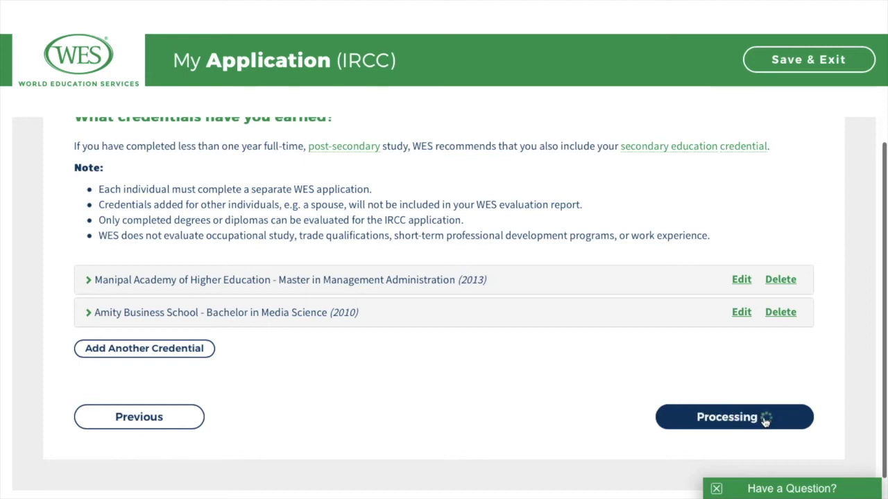
Step: Review the report recipients, your own address and IRCC, and proceed to Evaluation Type
{"action": "scroll", "coordinate": [765, 422], "scroll_direction": "up", "scroll_amount": 3}
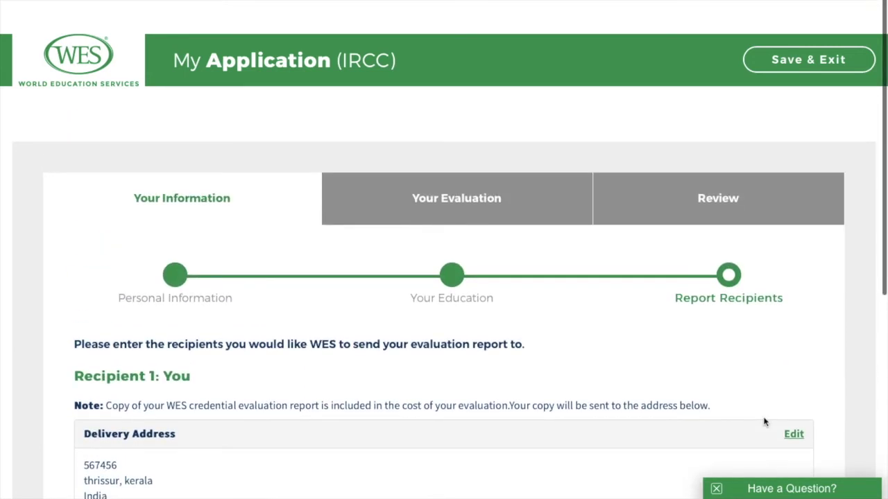
{"action": "scroll", "coordinate": [608, 382], "scroll_direction": "down", "scroll_amount": 2}
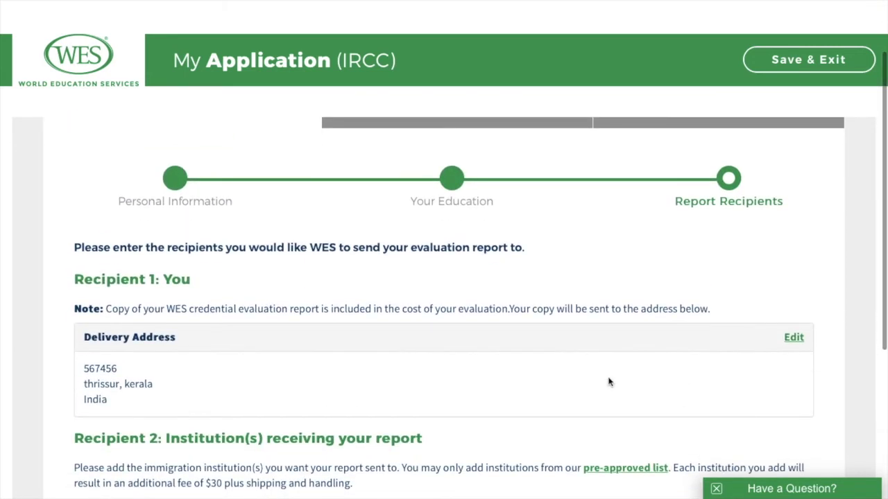
{"action": "scroll", "coordinate": [609, 382], "scroll_direction": "down", "scroll_amount": 1}
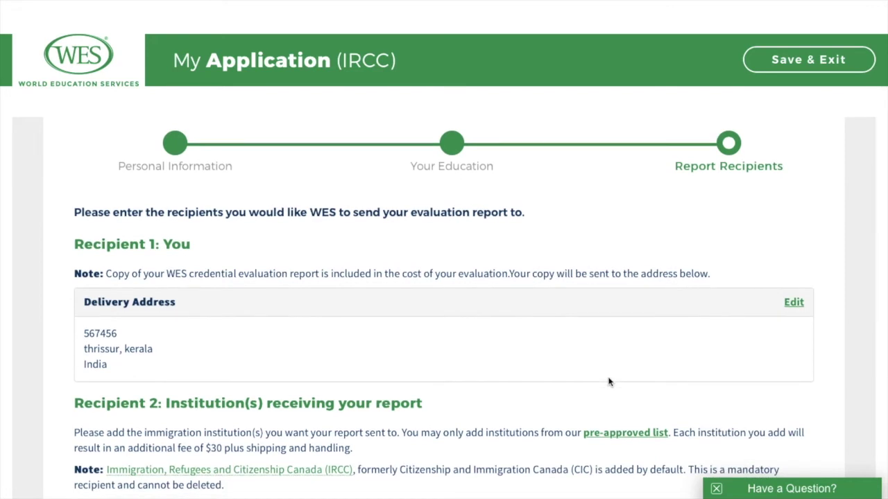
{"action": "scroll", "coordinate": [608, 381], "scroll_direction": "down", "scroll_amount": 1}
{"action": "scroll", "coordinate": [608, 382], "scroll_direction": "down", "scroll_amount": 1}
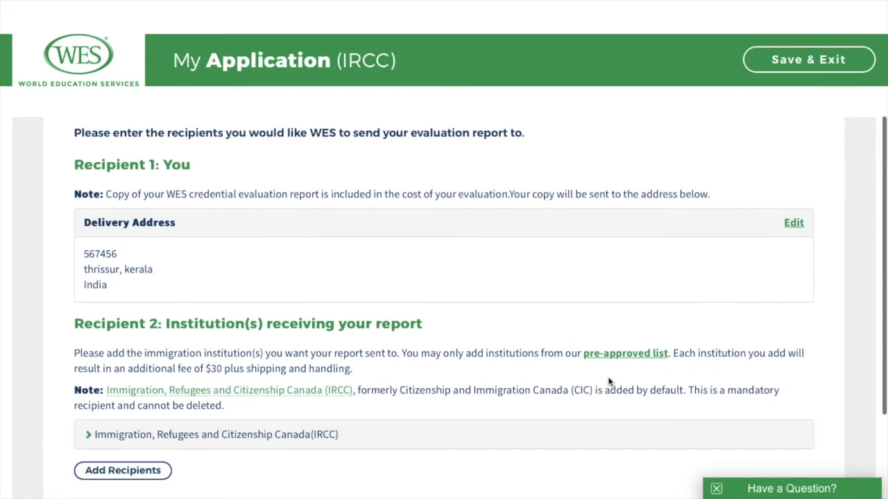
{"action": "scroll", "coordinate": [609, 381], "scroll_direction": "down", "scroll_amount": 1}
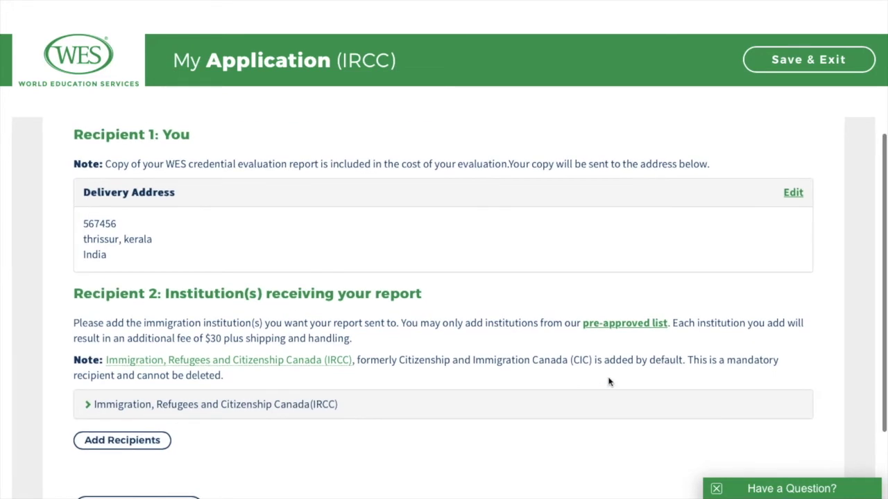
{"action": "scroll", "coordinate": [608, 382], "scroll_direction": "down", "scroll_amount": 1}
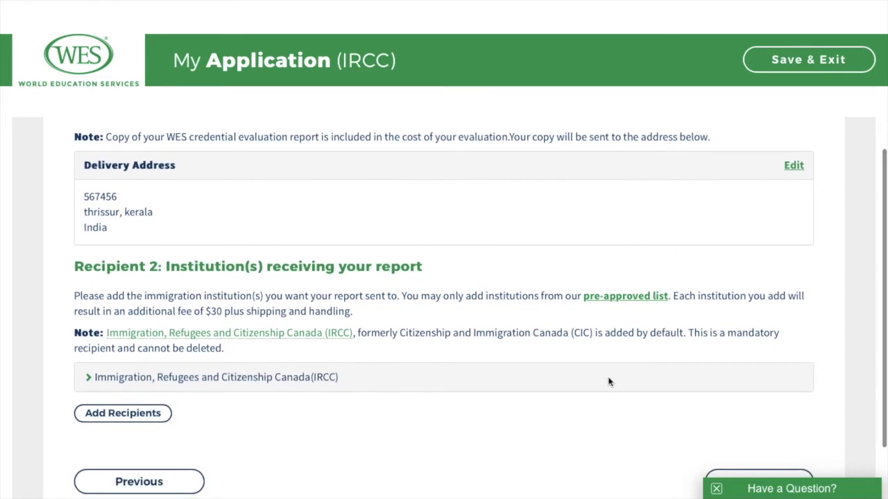
{"action": "scroll", "coordinate": [609, 381], "scroll_direction": "down", "scroll_amount": 1}
{"action": "scroll", "coordinate": [608, 382], "scroll_direction": "down", "scroll_amount": 2}
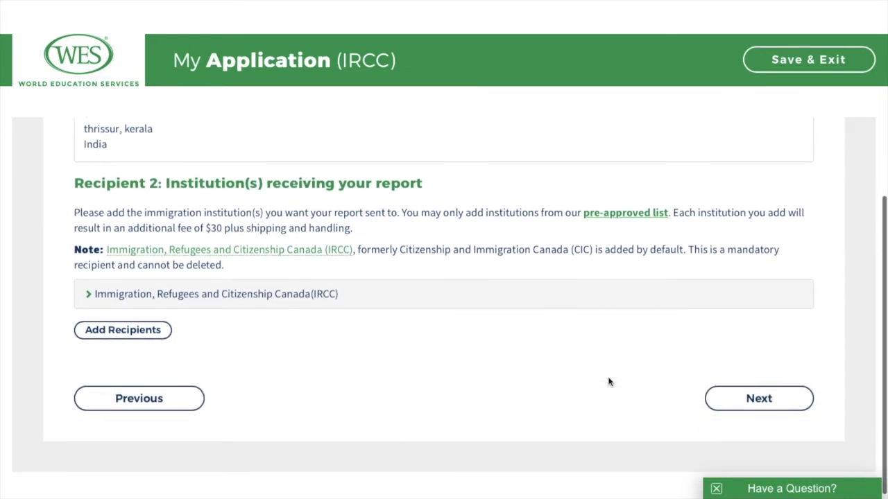
{"action": "scroll", "coordinate": [609, 381], "scroll_direction": "down", "scroll_amount": 1}
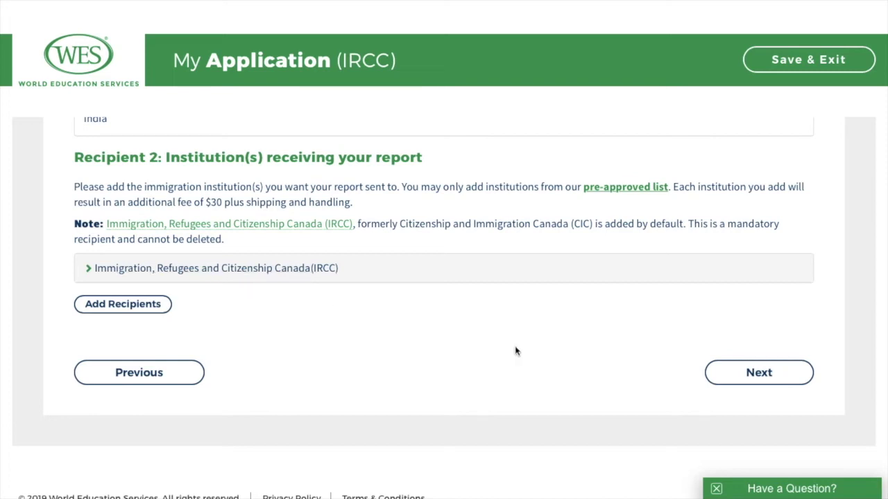
{"action": "left_click", "coordinate": [766, 375]}
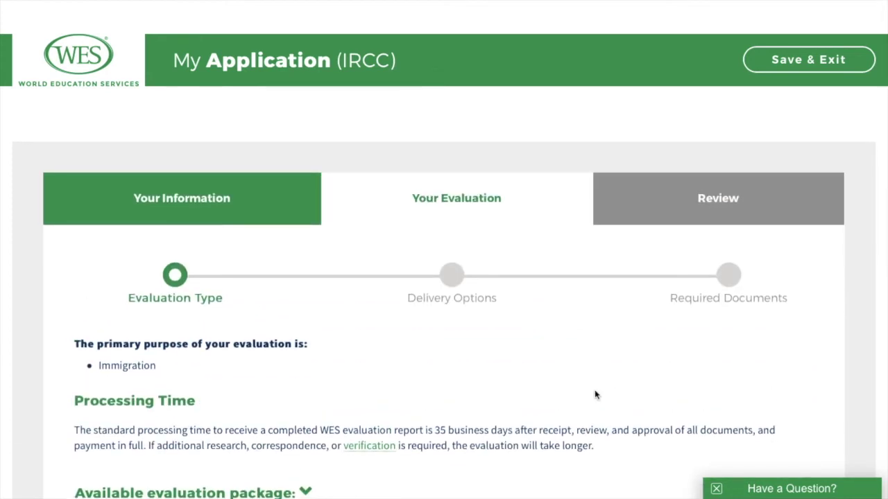
{"action": "scroll", "coordinate": [595, 394], "scroll_direction": "down", "scroll_amount": 1}
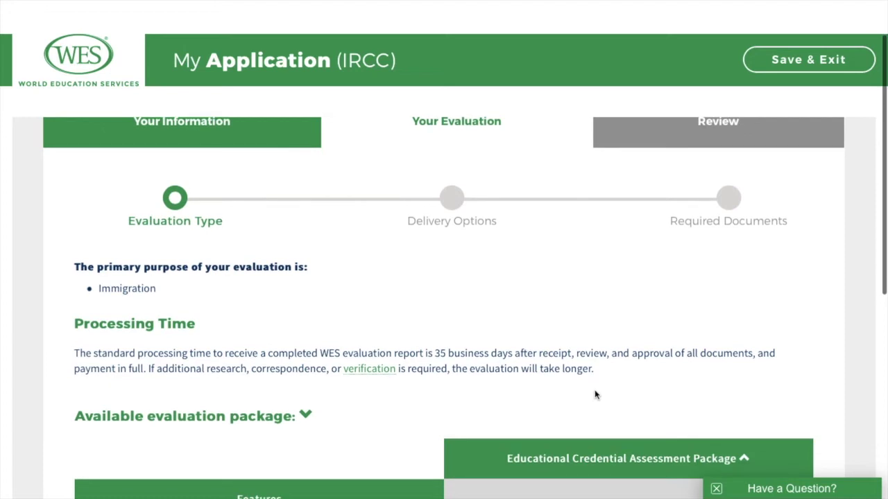
{"action": "scroll", "coordinate": [595, 395], "scroll_direction": "down", "scroll_amount": 1}
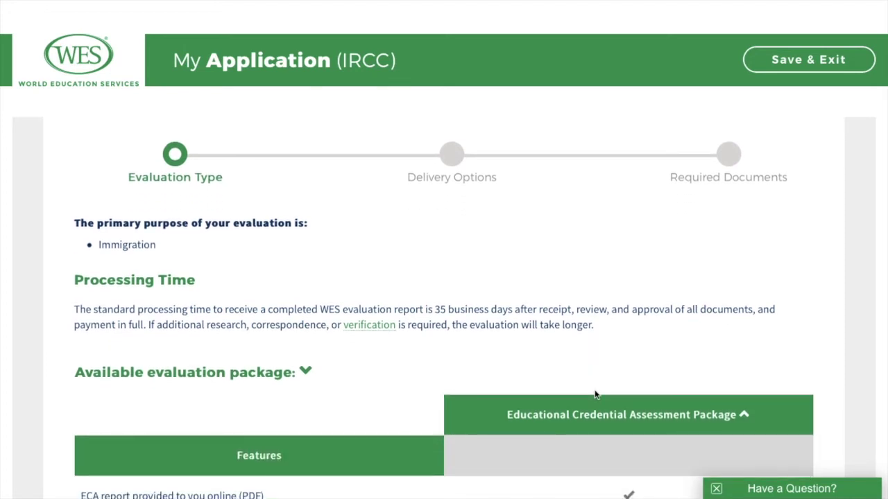
{"action": "scroll", "coordinate": [595, 395], "scroll_direction": "down", "scroll_amount": 1}
{"action": "scroll", "coordinate": [595, 394], "scroll_direction": "down", "scroll_amount": 3}
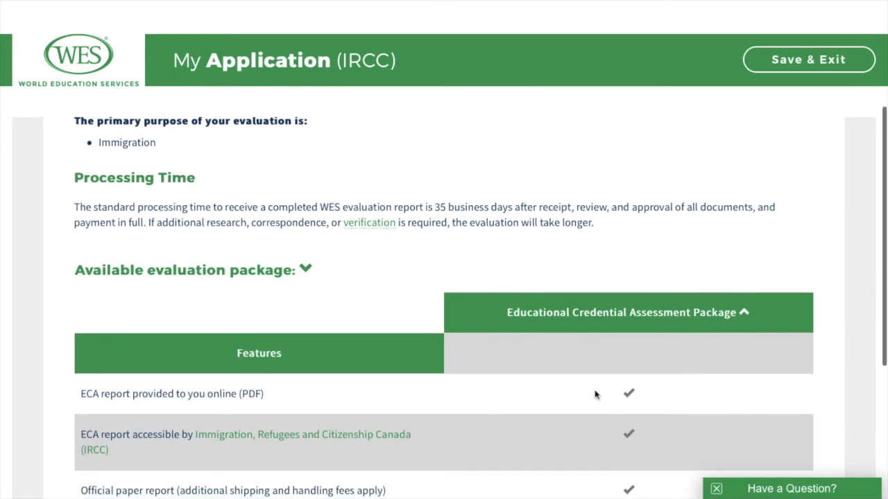
{"action": "scroll", "coordinate": [595, 393], "scroll_direction": "down", "scroll_amount": 2}
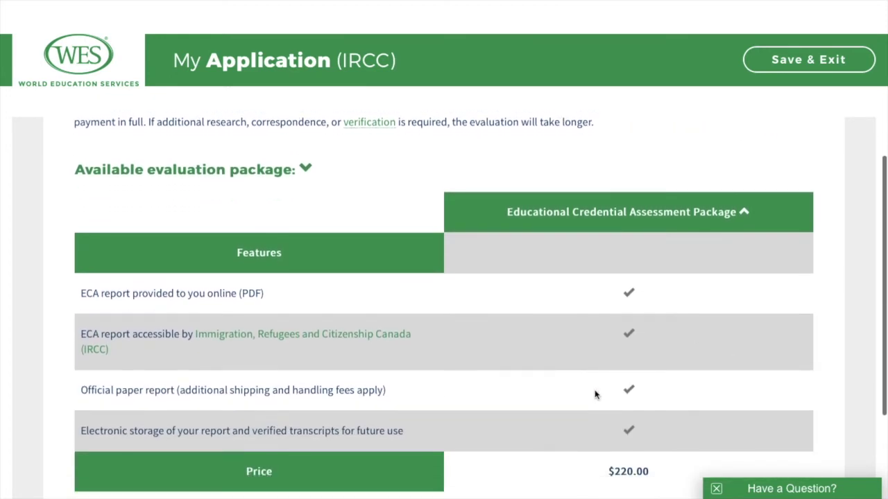
{"action": "scroll", "coordinate": [595, 394], "scroll_direction": "down", "scroll_amount": 1}
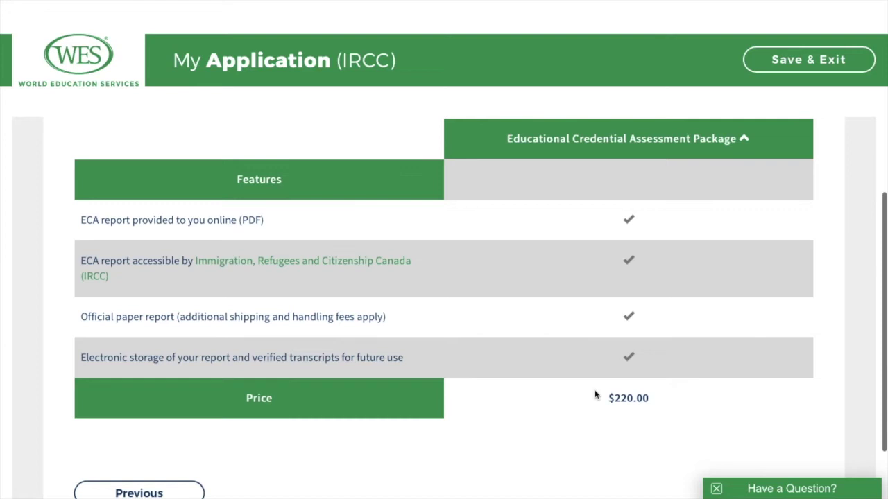
{"action": "scroll", "coordinate": [595, 394], "scroll_direction": "down", "scroll_amount": 1}
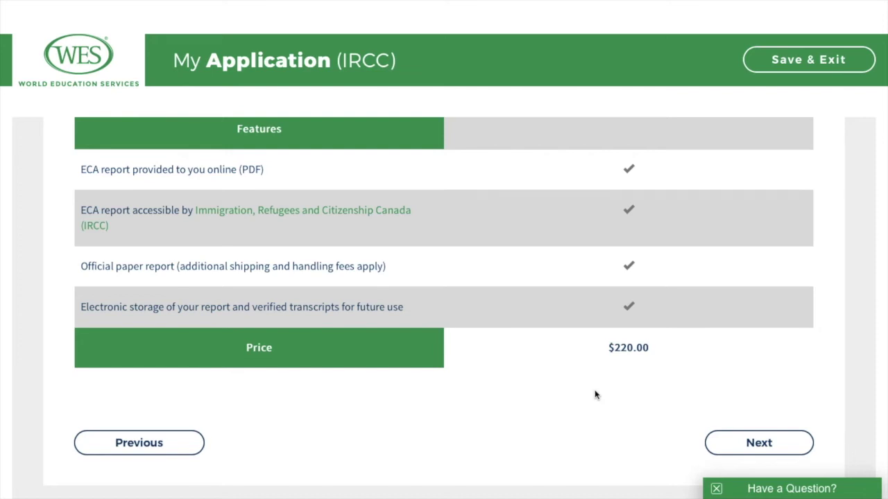
{"action": "scroll", "coordinate": [594, 394], "scroll_direction": "down", "scroll_amount": 2}
Step: Accept the ECA package and review delivery by Standard Mail via Canada Post ($7.00)
{"action": "left_click", "coordinate": [785, 387]}
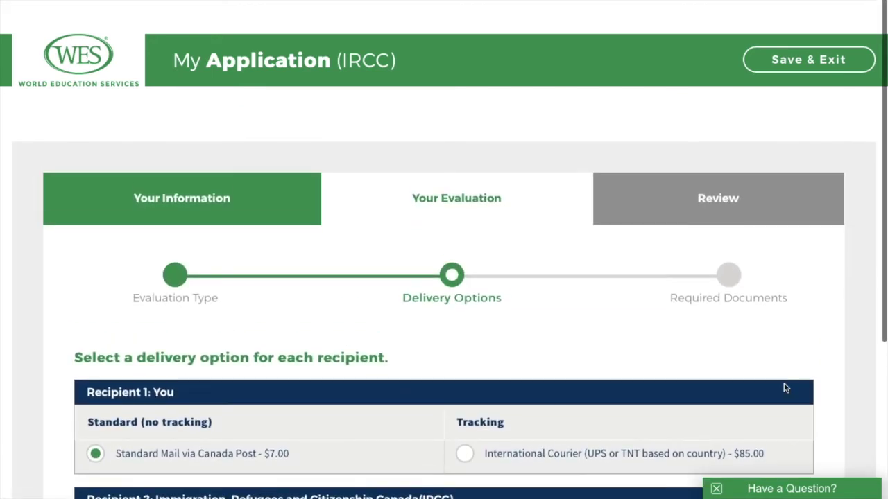
{"action": "scroll", "coordinate": [785, 388], "scroll_direction": "down", "scroll_amount": 3}
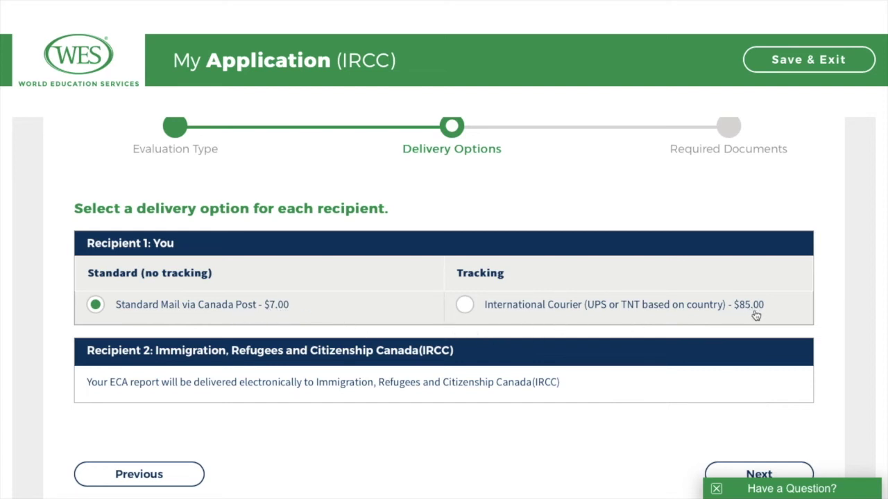
{"action": "scroll", "coordinate": [469, 395], "scroll_direction": "down", "scroll_amount": 1}
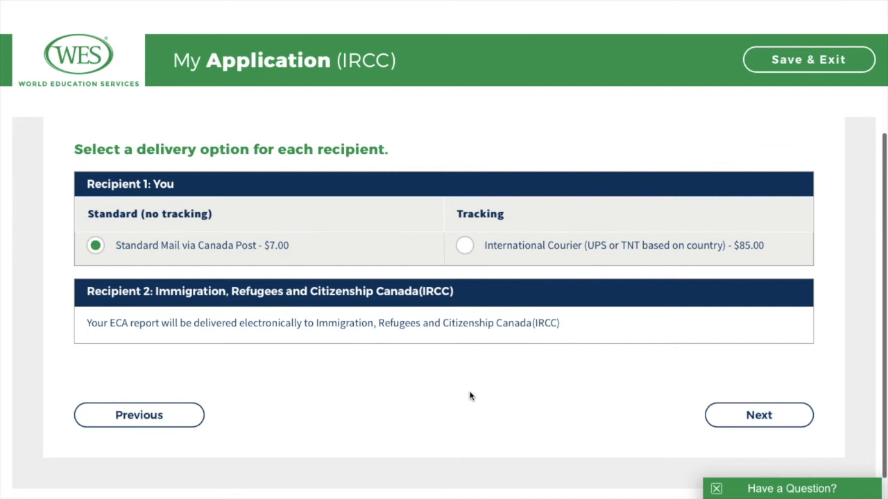
{"action": "scroll", "coordinate": [469, 396], "scroll_direction": "down", "scroll_amount": 1}
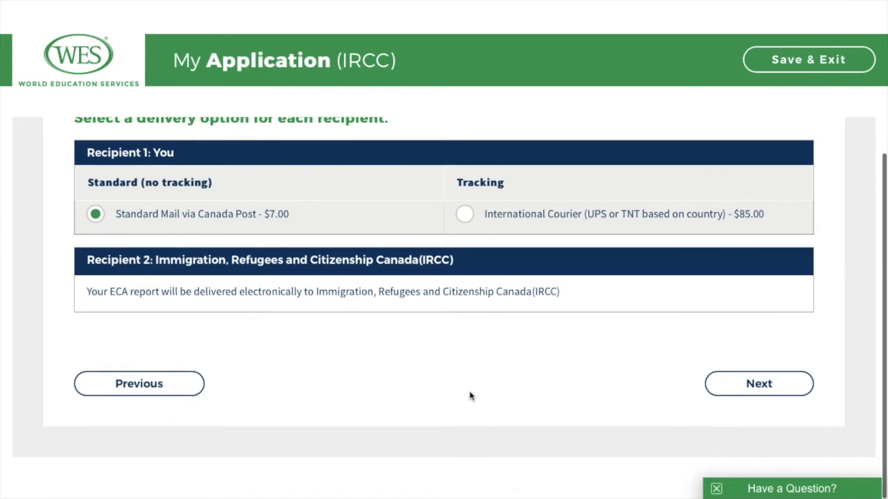
Step: Confirm delivery options and review the Required Documents Checklist for both degrees
{"action": "left_click", "coordinate": [759, 384]}
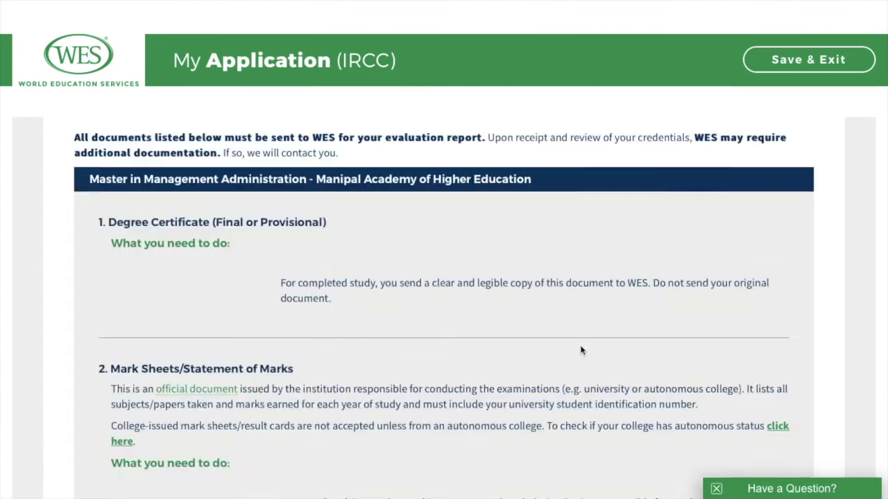
{"action": "scroll", "coordinate": [582, 351], "scroll_direction": "down", "scroll_amount": 3}
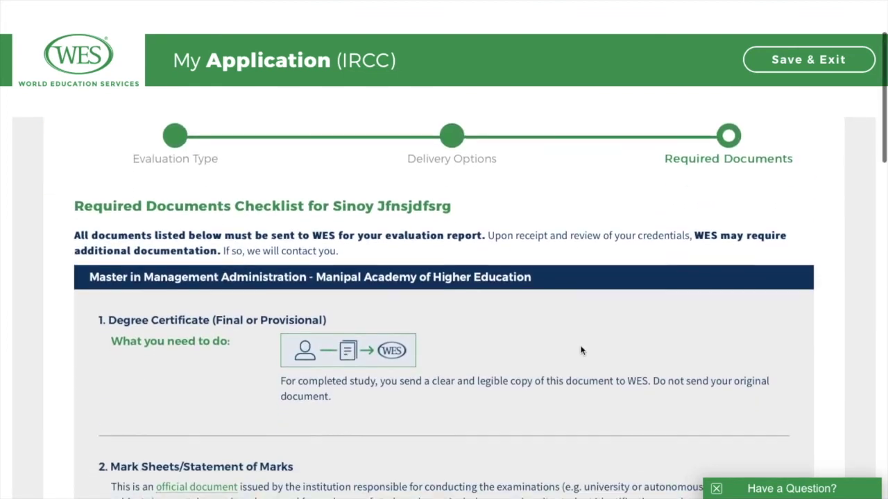
{"action": "scroll", "coordinate": [582, 350], "scroll_direction": "down", "scroll_amount": 1}
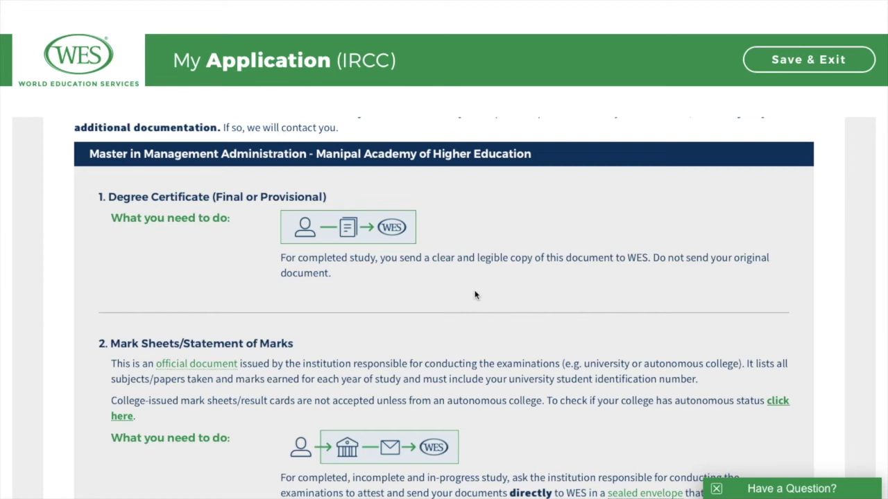
{"action": "scroll", "coordinate": [475, 295], "scroll_direction": "down", "scroll_amount": 1}
{"action": "scroll", "coordinate": [475, 294], "scroll_direction": "down", "scroll_amount": 1}
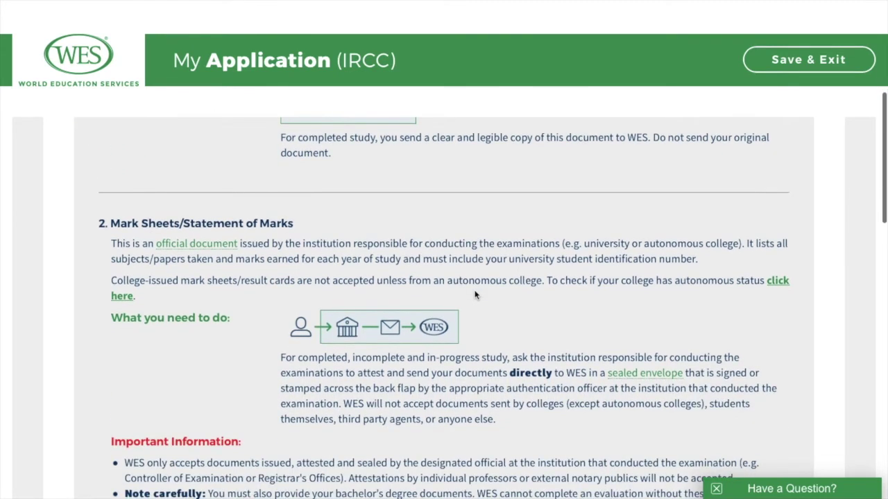
{"action": "scroll", "coordinate": [475, 295], "scroll_direction": "down", "scroll_amount": 1}
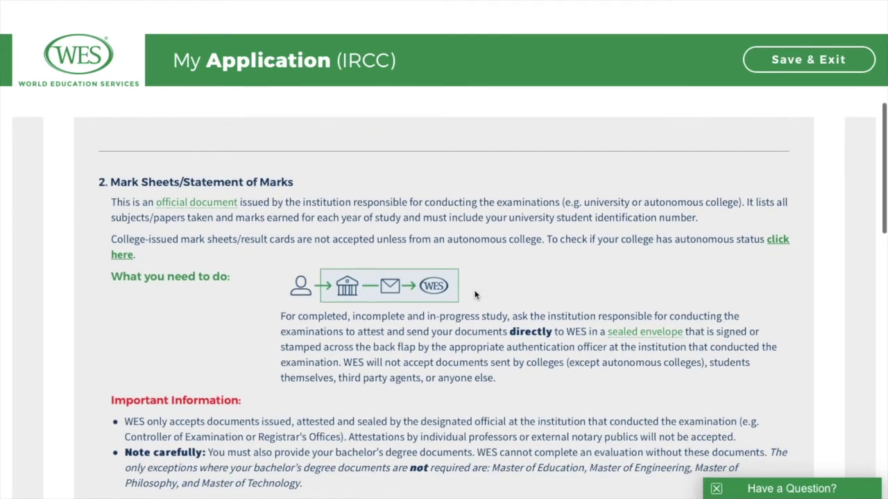
{"action": "scroll", "coordinate": [475, 295], "scroll_direction": "down", "scroll_amount": 1}
{"action": "scroll", "coordinate": [476, 295], "scroll_direction": "down", "scroll_amount": 1}
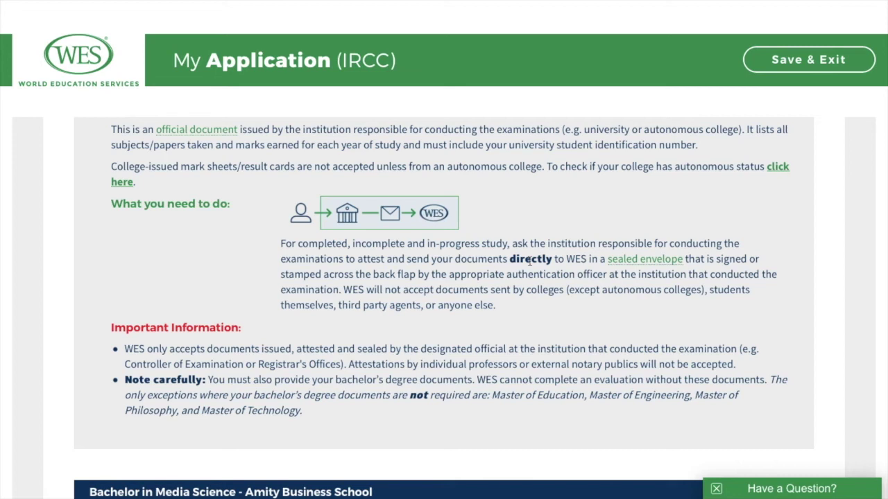
{"action": "scroll", "coordinate": [529, 261], "scroll_direction": "down", "scroll_amount": 1}
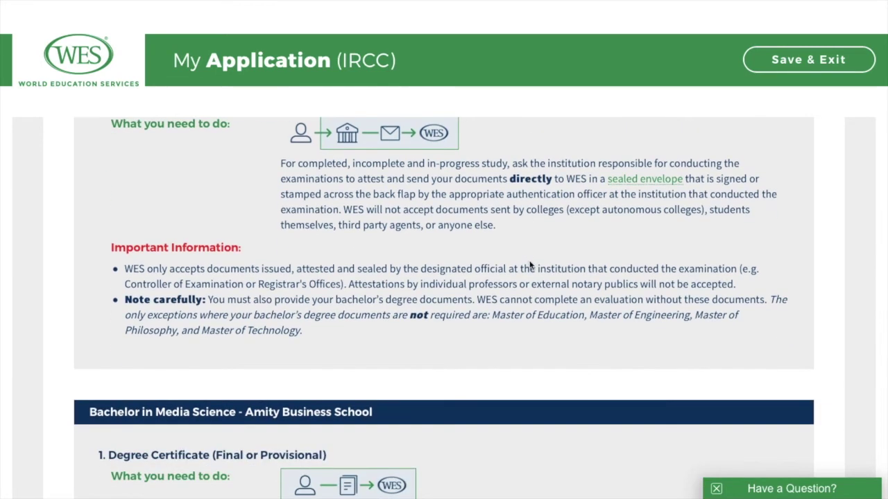
{"action": "scroll", "coordinate": [529, 265], "scroll_direction": "up", "scroll_amount": 1}
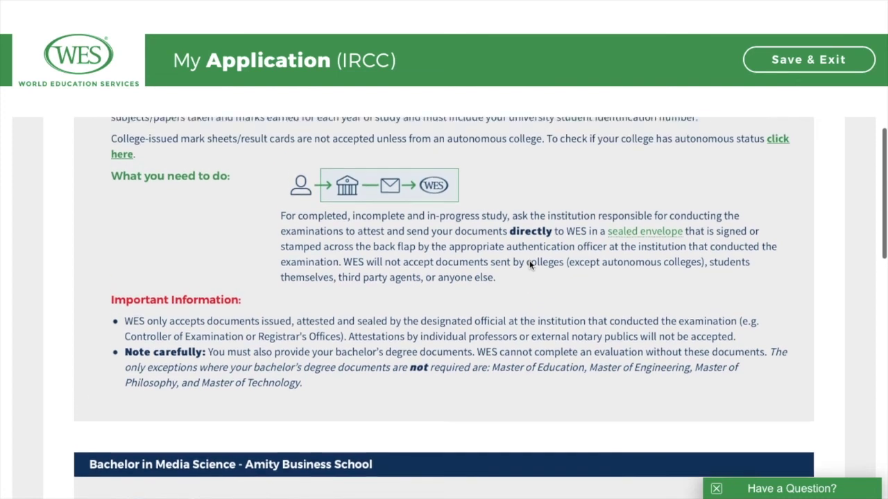
{"action": "left_click", "coordinate": [652, 242]}
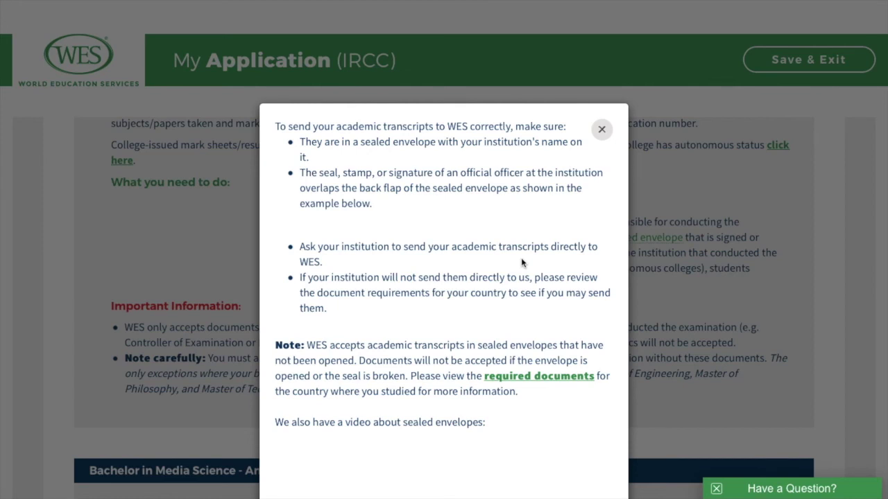
{"action": "scroll", "coordinate": [520, 257], "scroll_direction": "down", "scroll_amount": 5}
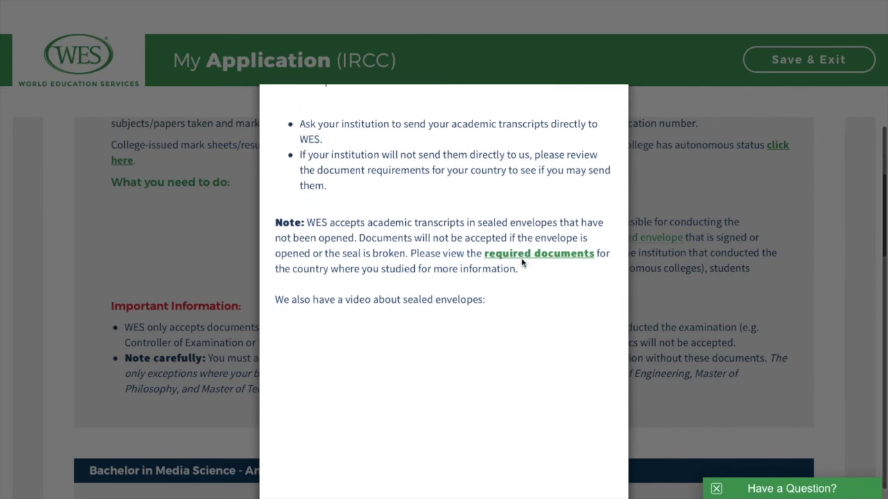
{"action": "scroll", "coordinate": [522, 262], "scroll_direction": "up", "scroll_amount": 5}
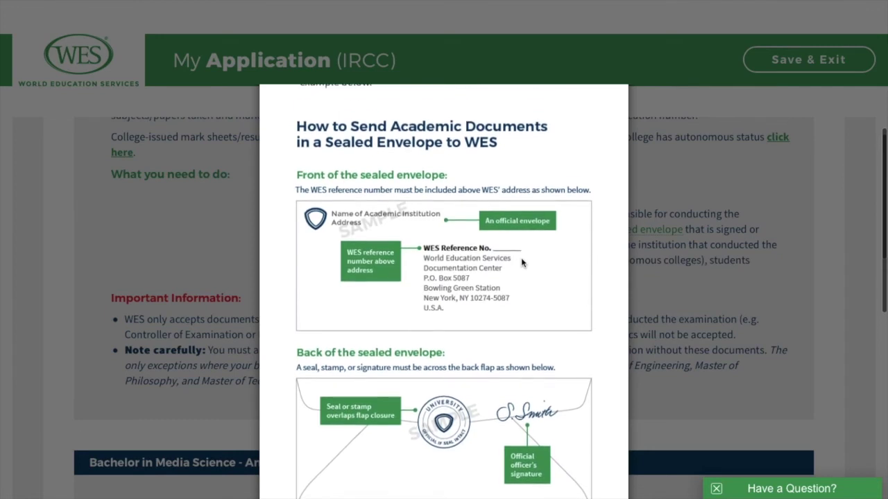
{"action": "scroll", "coordinate": [521, 257], "scroll_direction": "down", "scroll_amount": 3}
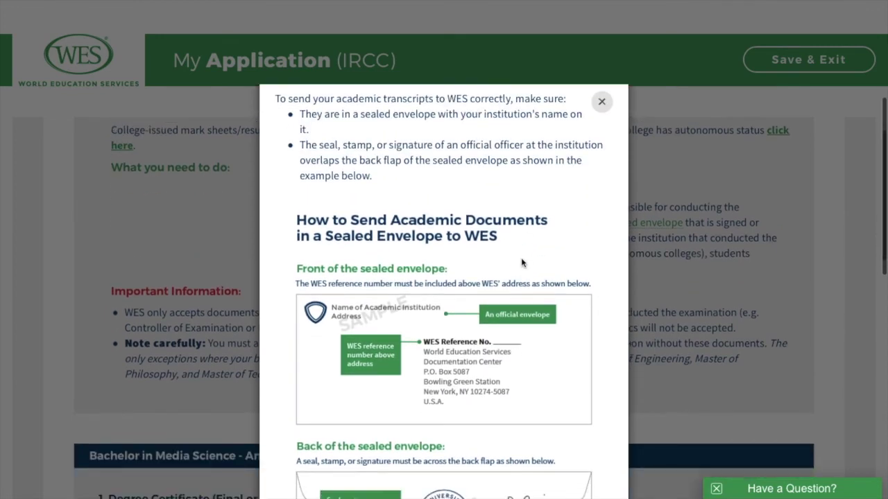
{"action": "scroll", "coordinate": [521, 259], "scroll_direction": "down", "scroll_amount": 2}
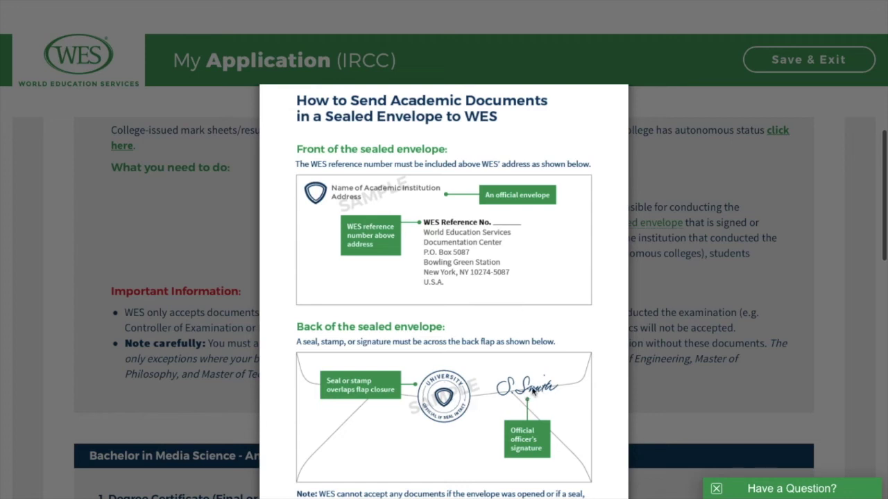
{"action": "scroll", "coordinate": [532, 391], "scroll_direction": "down", "scroll_amount": 3}
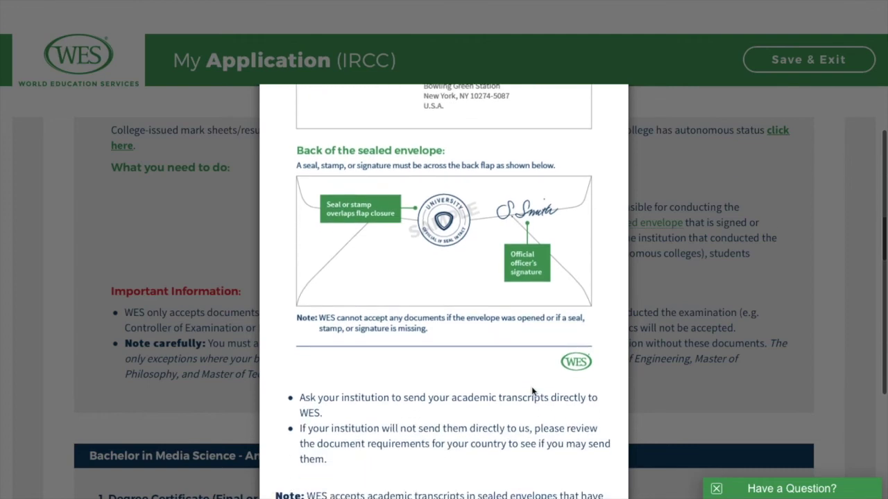
{"action": "scroll", "coordinate": [532, 390], "scroll_direction": "down", "scroll_amount": 3}
{"action": "scroll", "coordinate": [532, 391], "scroll_direction": "down", "scroll_amount": 3}
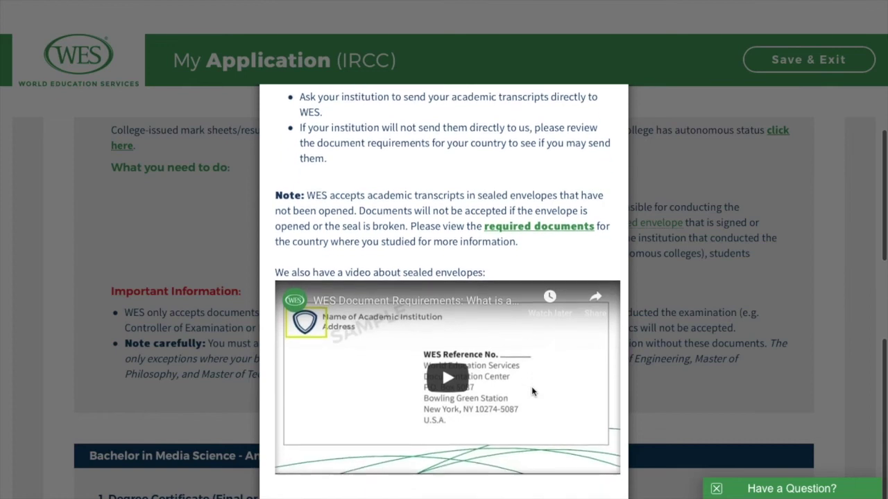
{"action": "scroll", "coordinate": [517, 333], "scroll_direction": "up", "scroll_amount": 2}
{"action": "scroll", "coordinate": [516, 333], "scroll_direction": "up", "scroll_amount": 6}
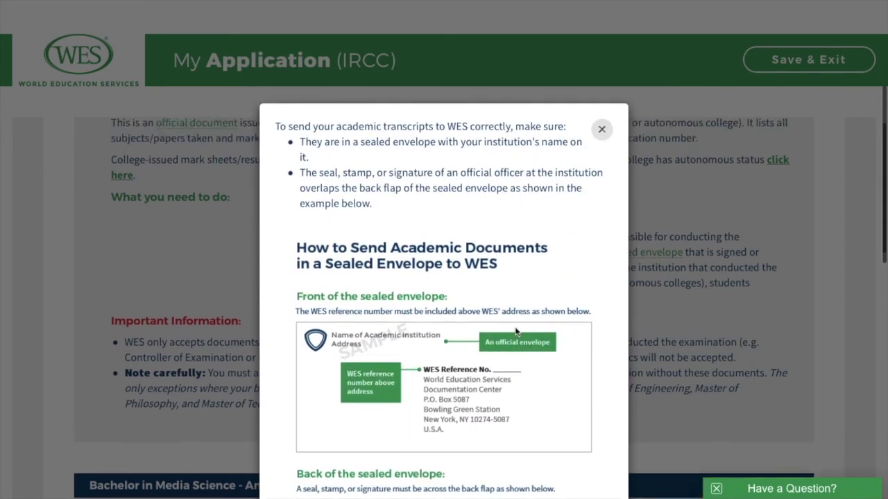
{"action": "left_click", "coordinate": [601, 129]}
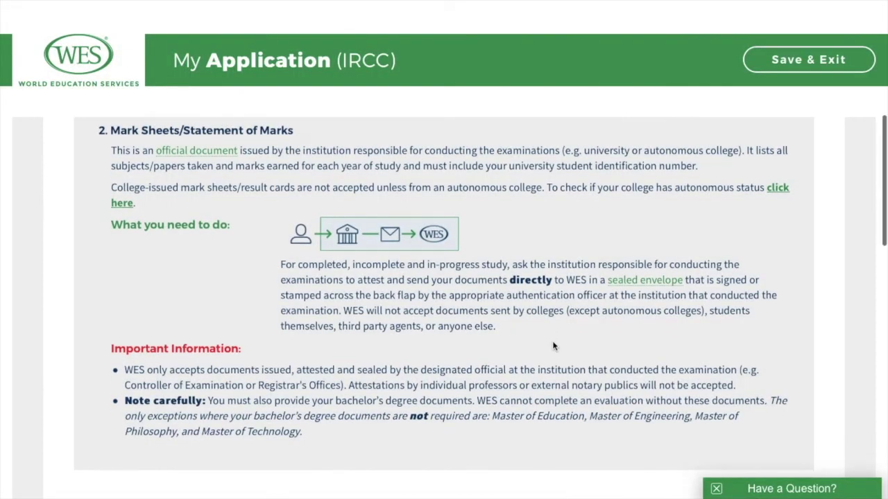
{"action": "scroll", "coordinate": [554, 346], "scroll_direction": "down", "scroll_amount": 4}
{"action": "scroll", "coordinate": [553, 346], "scroll_direction": "down", "scroll_amount": 3}
{"action": "scroll", "coordinate": [554, 346], "scroll_direction": "down", "scroll_amount": 3}
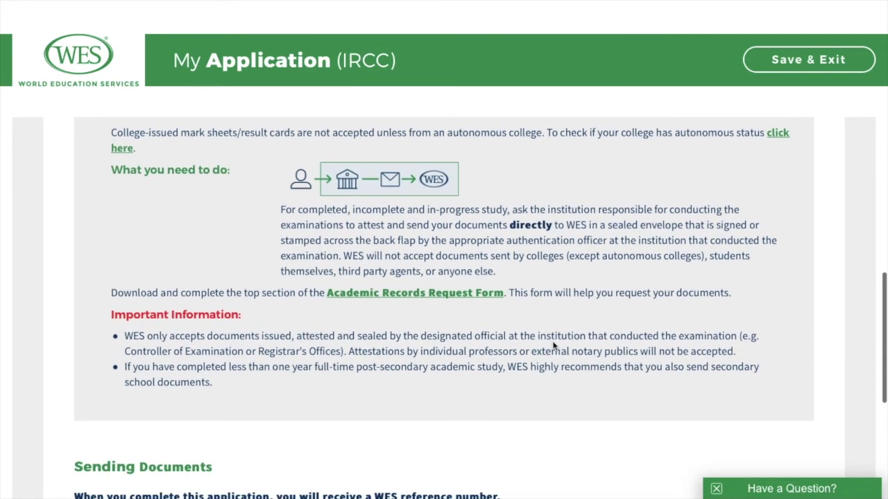
{"action": "scroll", "coordinate": [553, 346], "scroll_direction": "down", "scroll_amount": 2}
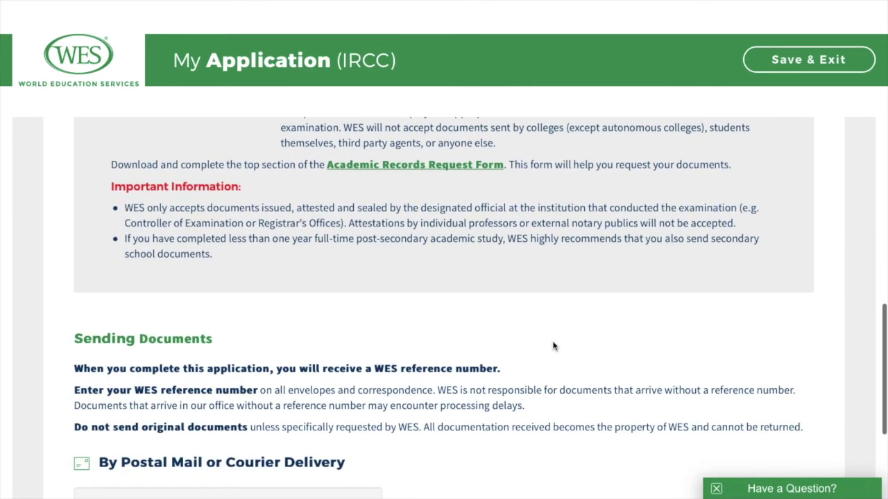
{"action": "scroll", "coordinate": [554, 347], "scroll_direction": "down", "scroll_amount": 3}
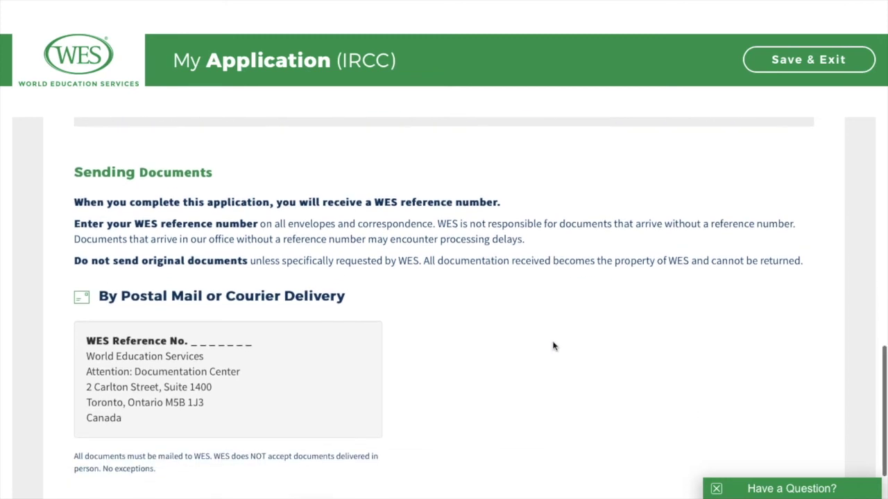
{"action": "scroll", "coordinate": [554, 346], "scroll_direction": "down", "scroll_amount": 1}
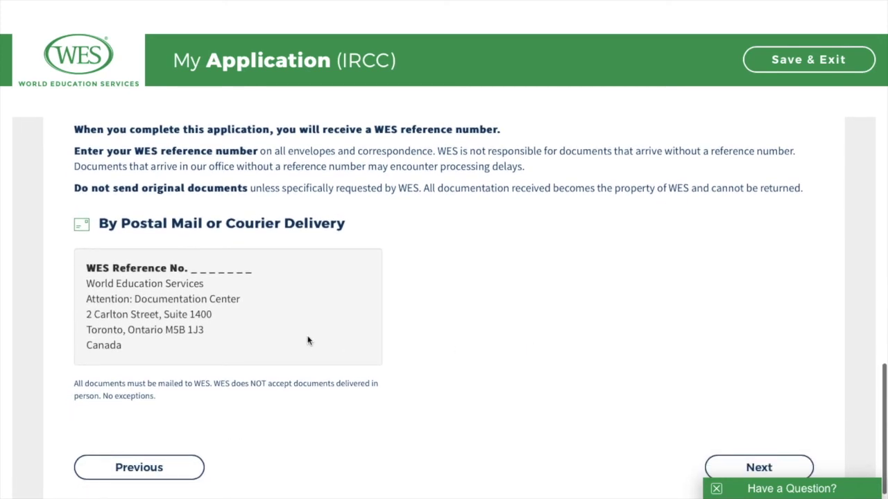